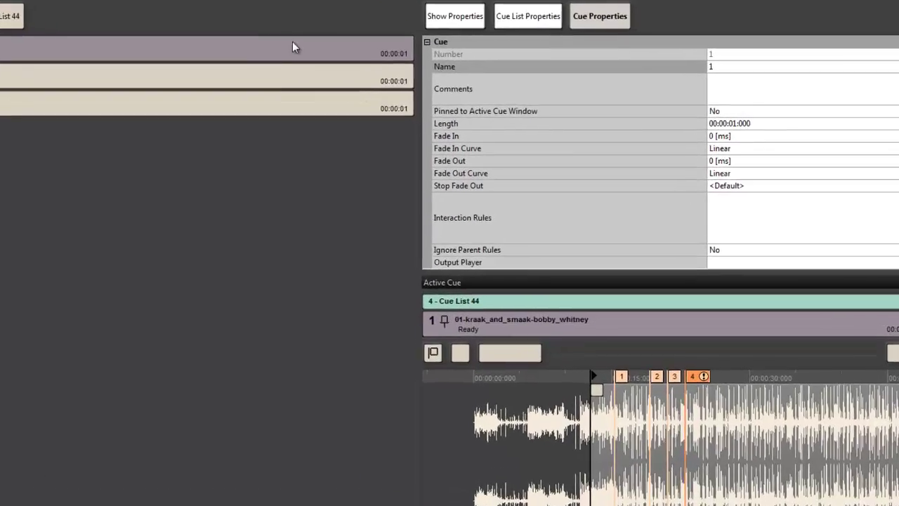
# Step: Open cue 1's Interaction Rules dialog from its context menu and move the window into place
pyautogui.rightClick(383, 71)
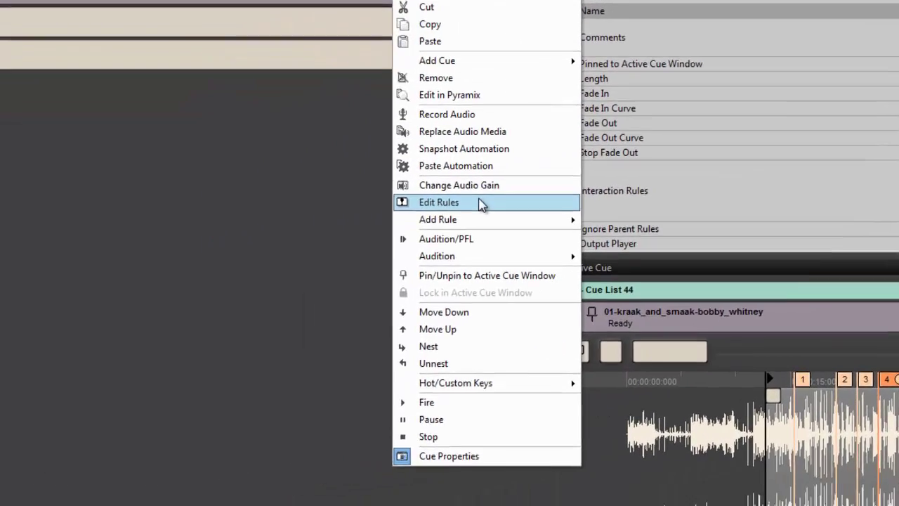
pyautogui.click(252, 244)
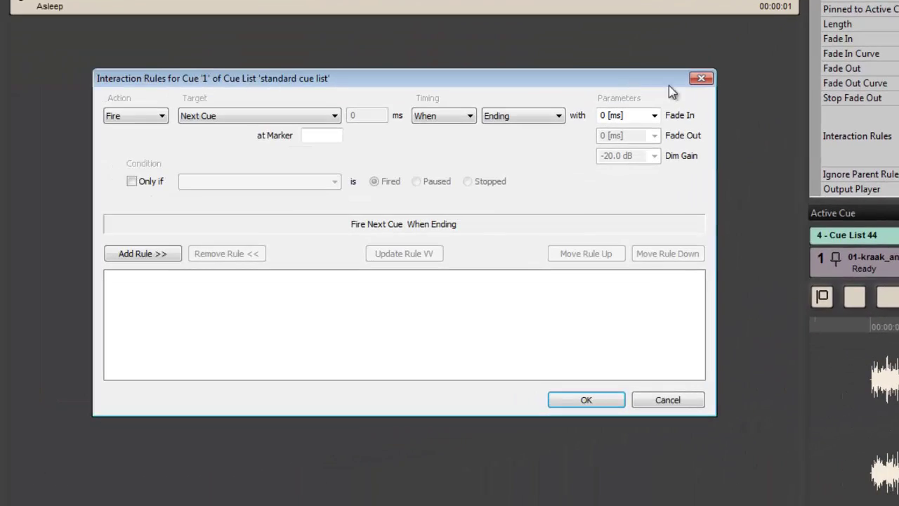
pyautogui.moveTo(669, 85); pyautogui.dragTo(798, 70)
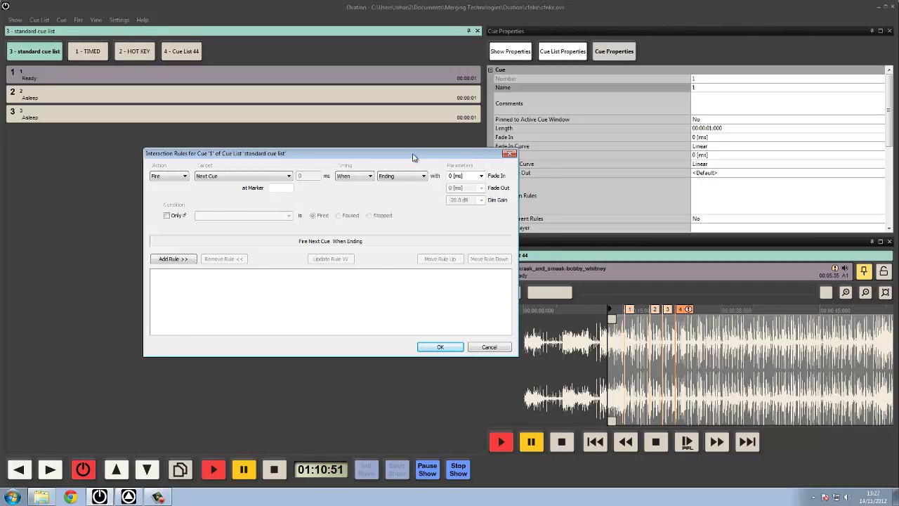
pyautogui.moveTo(415, 155); pyautogui.dragTo(443, 158)
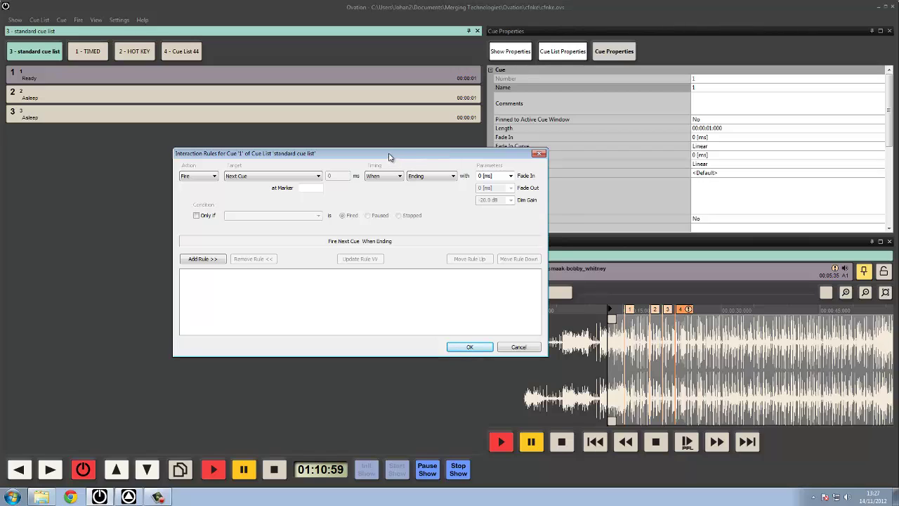
pyautogui.moveTo(390, 155); pyautogui.dragTo(404, 148)
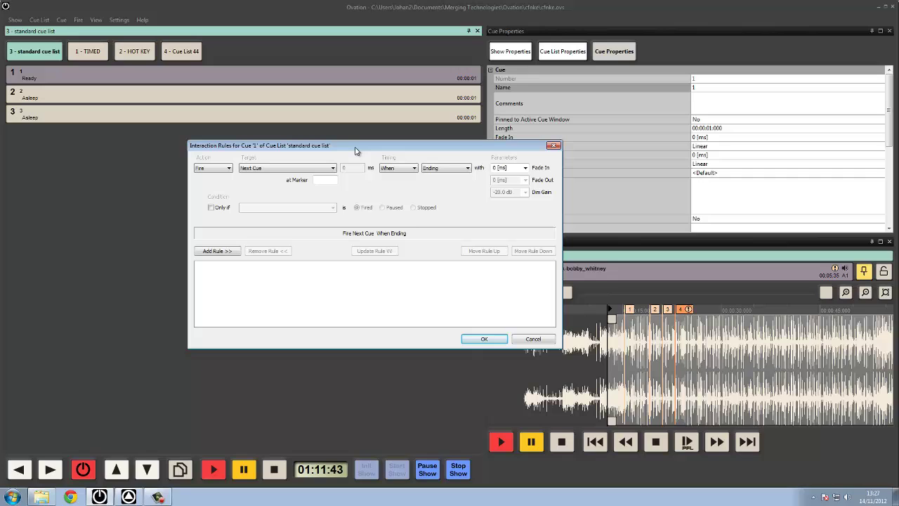
pyautogui.moveTo(378, 151); pyautogui.dragTo(298, 142)
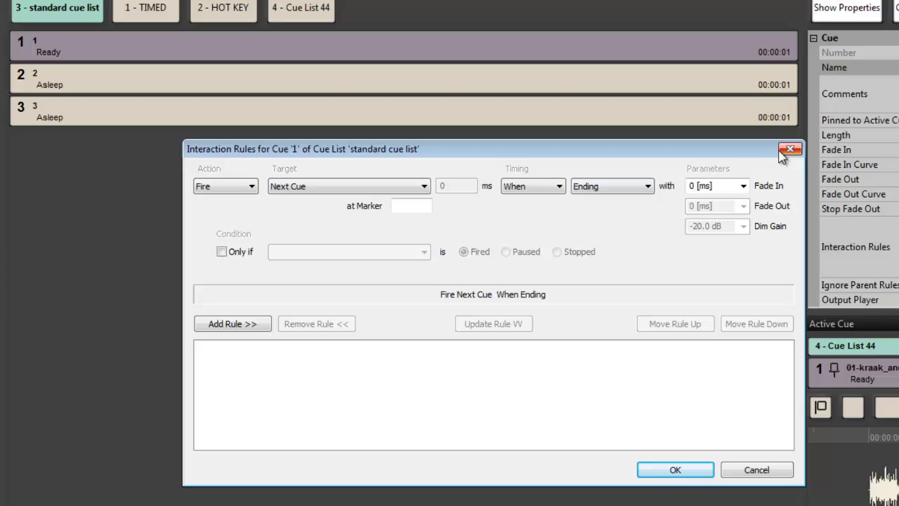
# Step: Reopen cue 1's Interaction Rules editor with Fire as the action and Next Cue as the target
pyautogui.click(782, 155)
pyautogui.rightClick(617, 57)
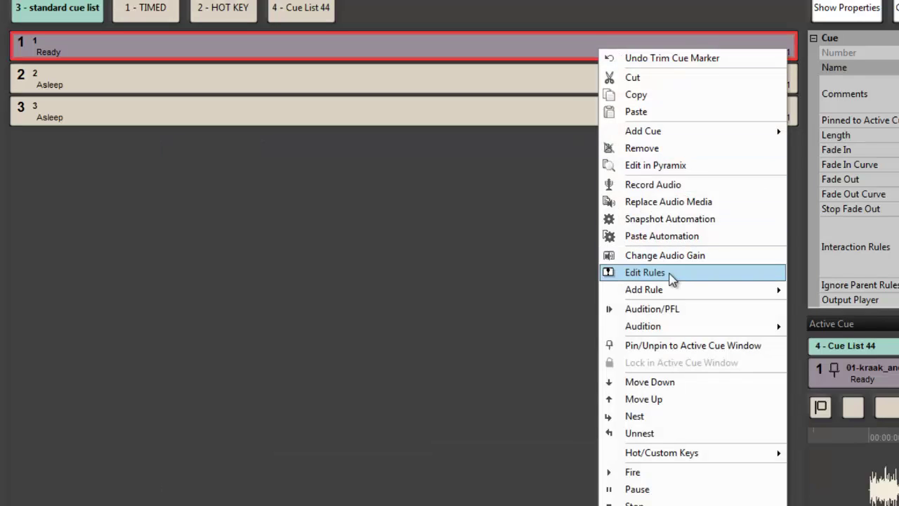
pyautogui.click(645, 272)
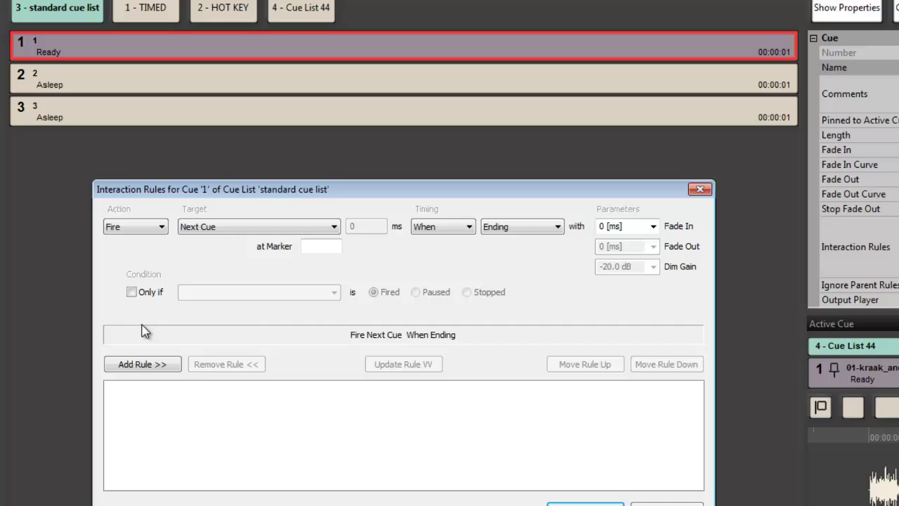
pyautogui.click(135, 227)
pyautogui.click(141, 267)
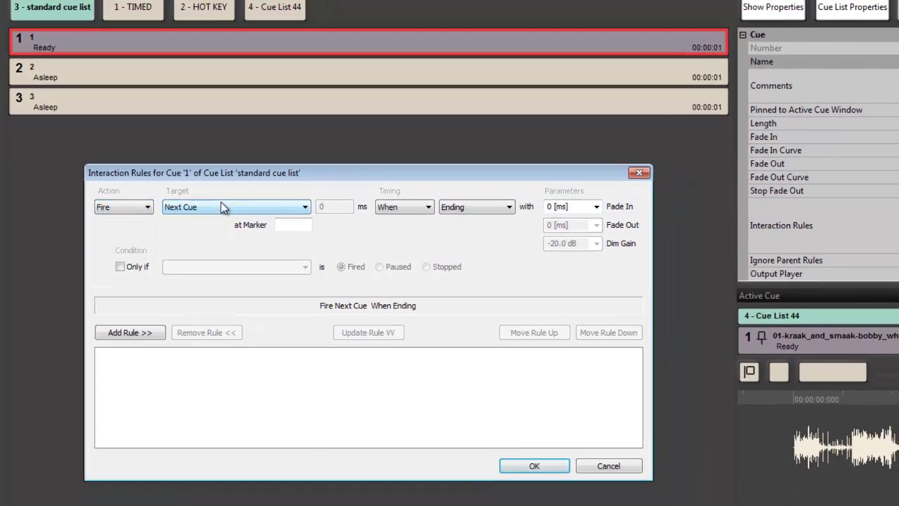
pyautogui.click(220, 206)
pyautogui.click(208, 220)
# Step: Add the Fire Next Cue When Ending rule, confirm it, and fire cue 1 to test
pyautogui.click(144, 333)
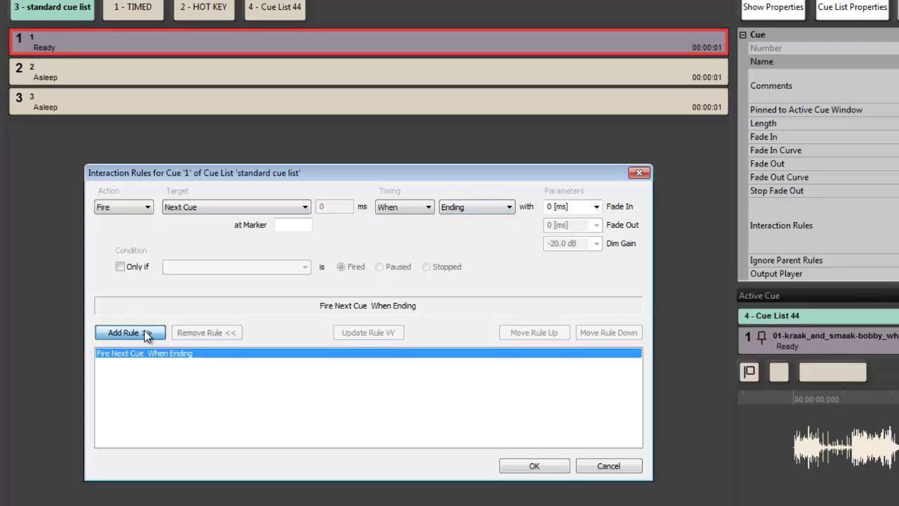
pyautogui.click(538, 466)
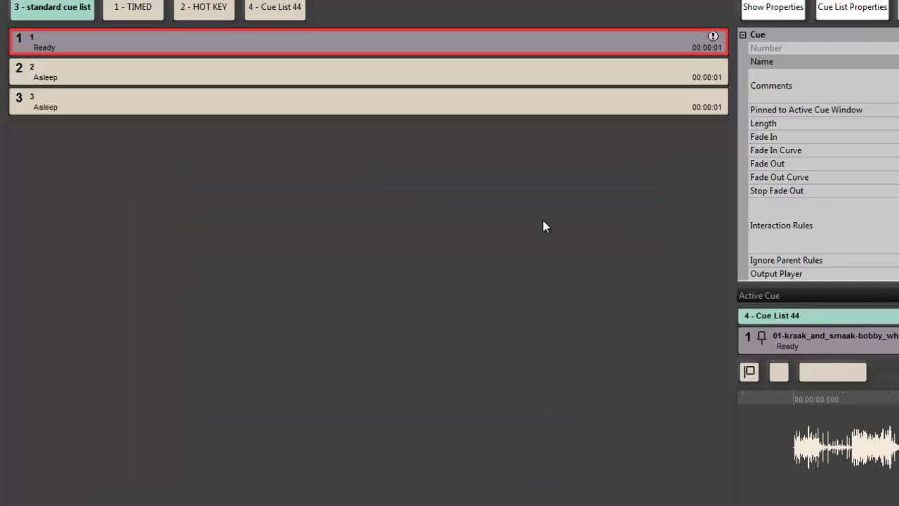
pyautogui.press('space')
# Step: Add a Fire Itself When Ending rule to cue 1 and confirm the editor
pyautogui.rightClick(438, 39)
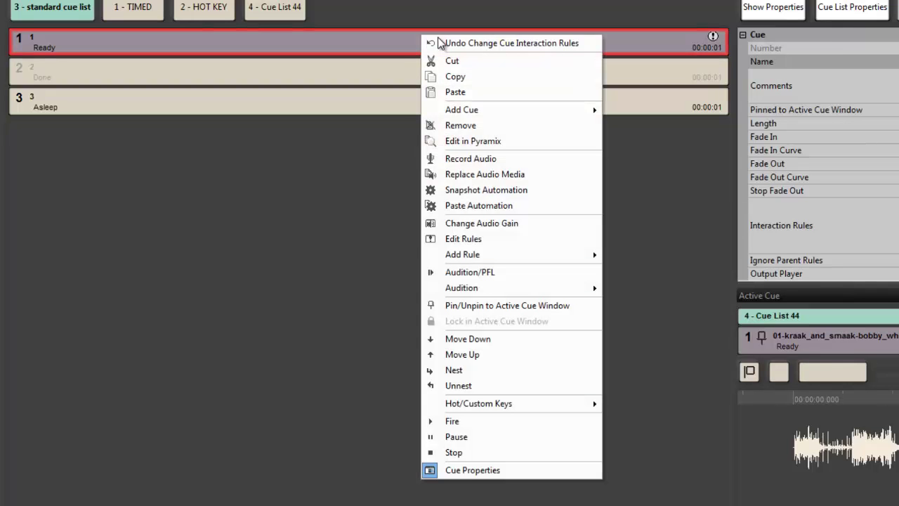
pyautogui.click(462, 237)
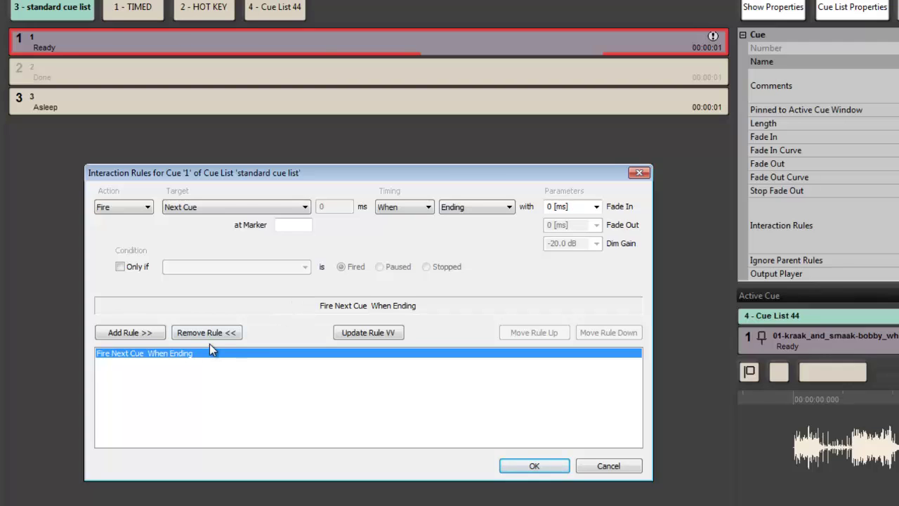
pyautogui.click(195, 208)
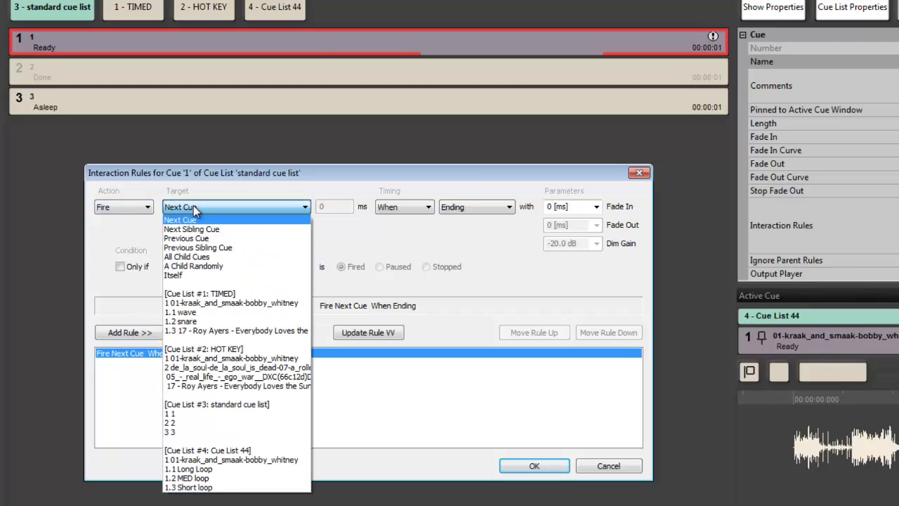
pyautogui.click(202, 274)
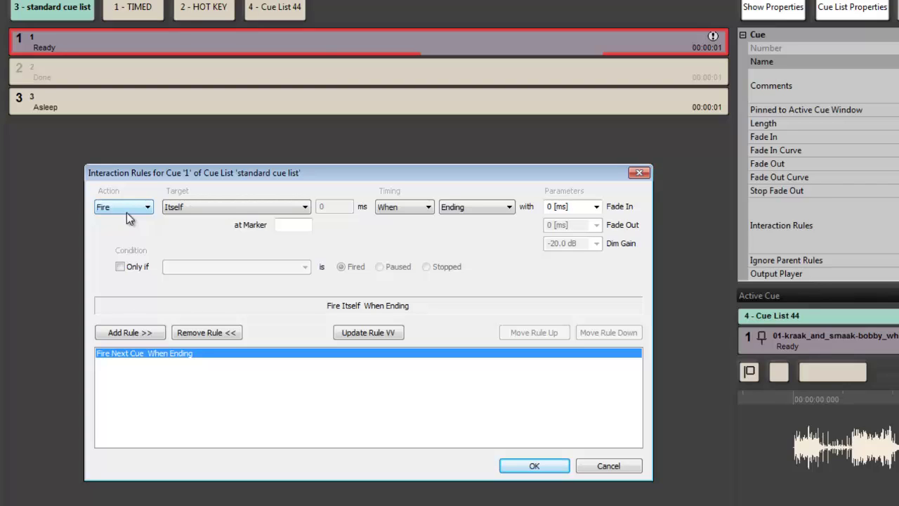
pyautogui.click(141, 333)
pyautogui.click(532, 465)
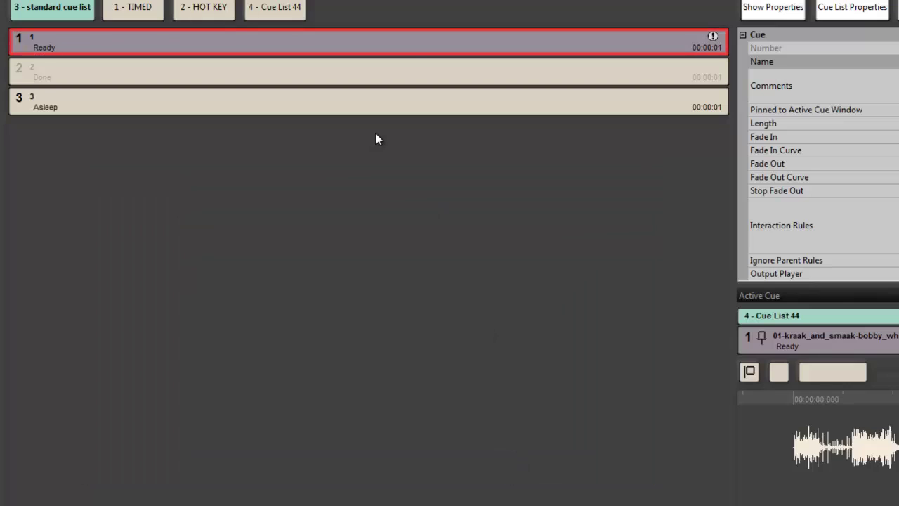
# Step: Fire cue 1 to test the loop, then stop cue 1 and cue 2
pyautogui.press('space')
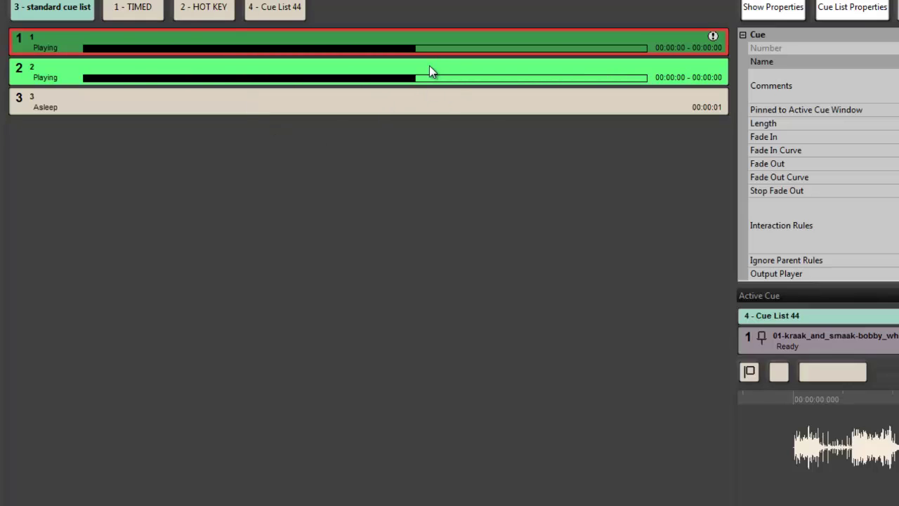
pyautogui.click(428, 46)
pyautogui.click(428, 46)
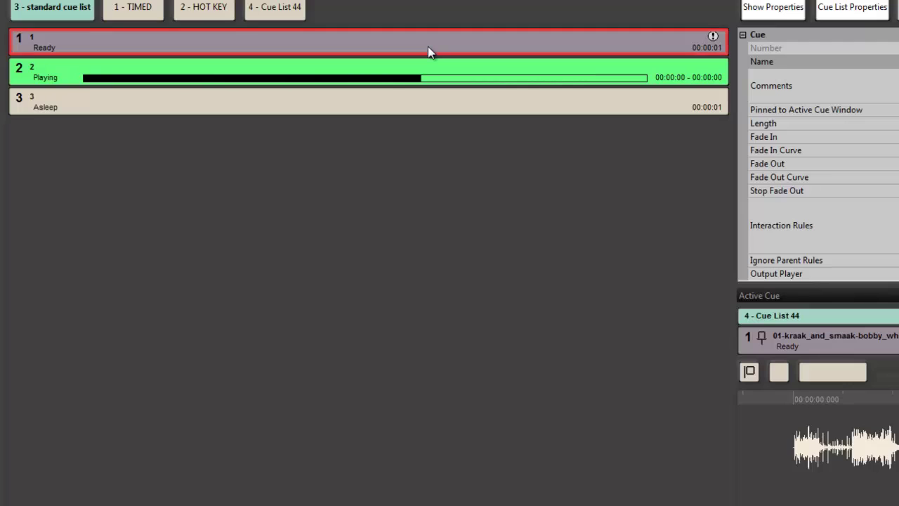
pyautogui.rightClick(428, 47)
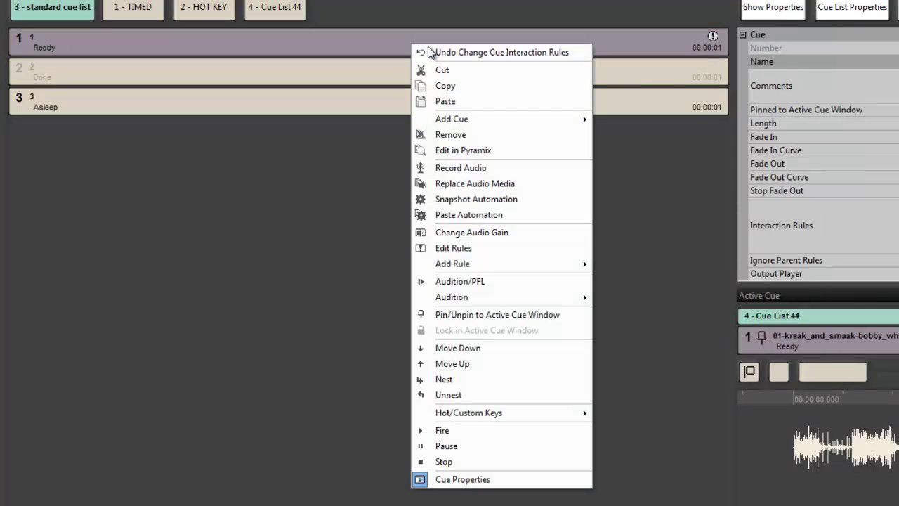
pyautogui.click(454, 248)
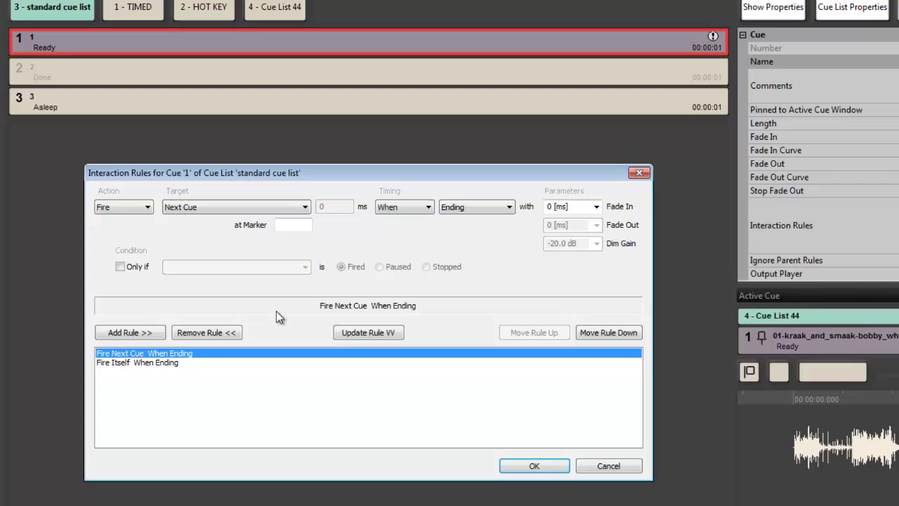
pyautogui.click(146, 362)
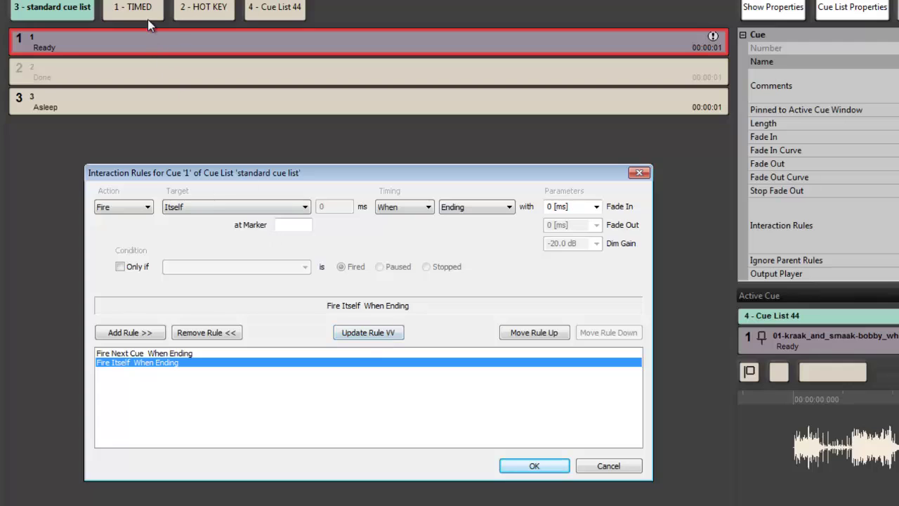
pyautogui.click(637, 173)
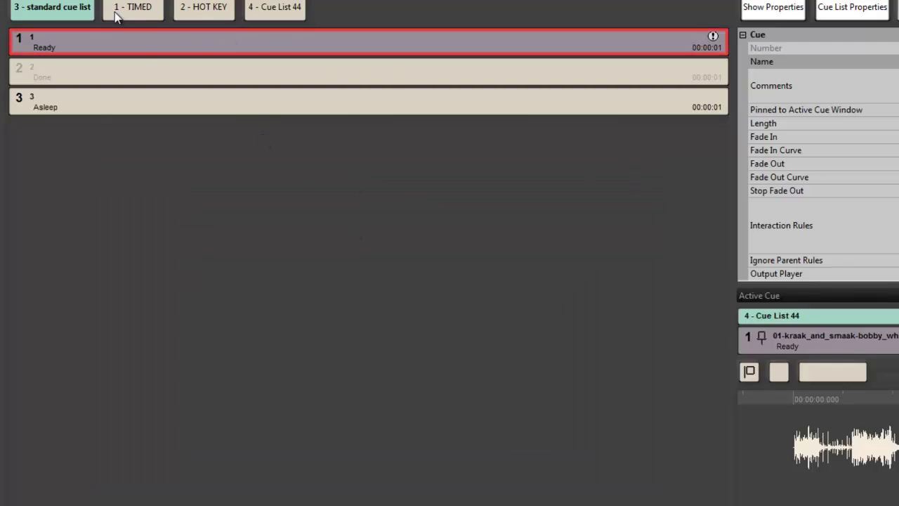
pyautogui.rightClick(94, 55)
pyautogui.click(185, 249)
pyautogui.click(290, 206)
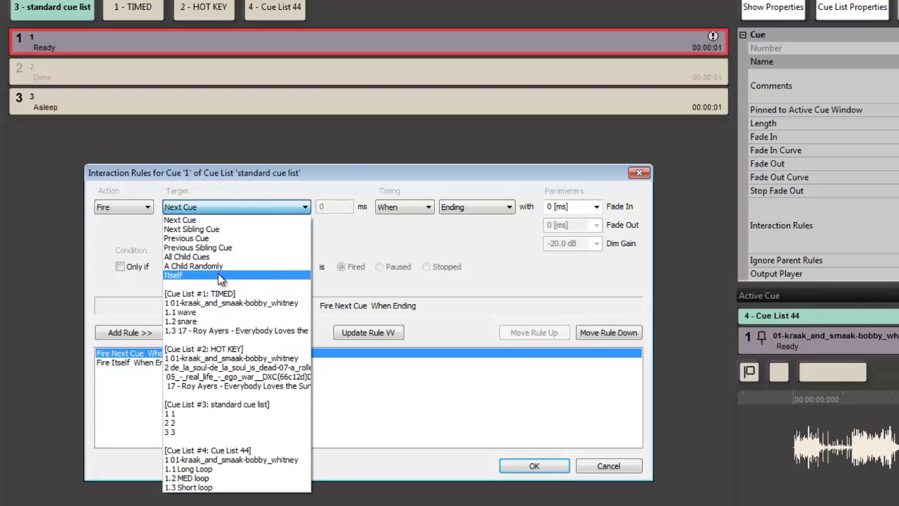
pyautogui.click(366, 252)
pyautogui.click(242, 206)
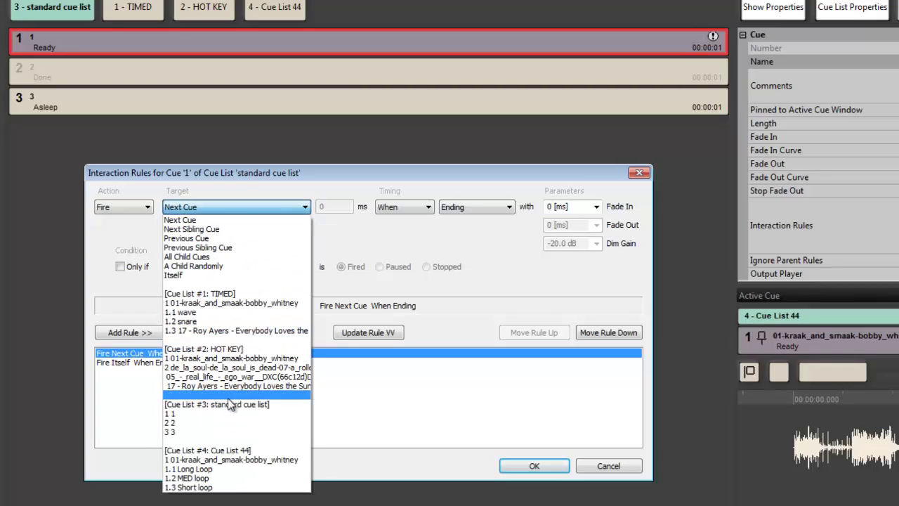
pyautogui.click(355, 258)
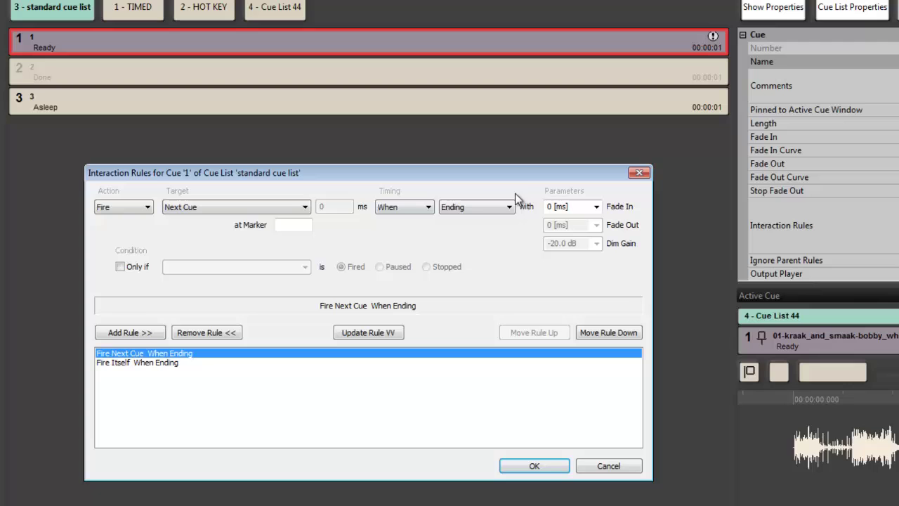
pyautogui.click(639, 173)
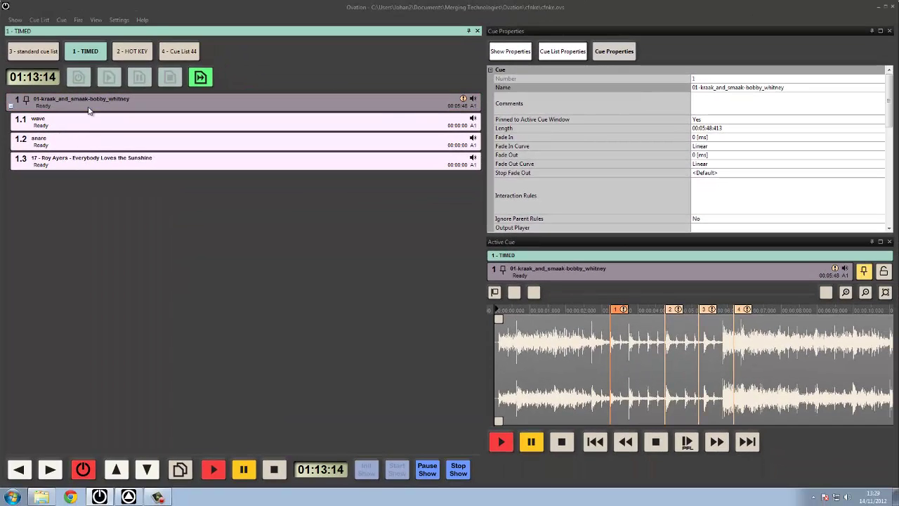
# Step: Review marker 1's Fire A Child Randomly When Reaching Marker rule and step through child cues 1.1–1.3
pyautogui.press('Down')
pyautogui.press('Down')
pyautogui.press('Down')
pyautogui.press('Down')
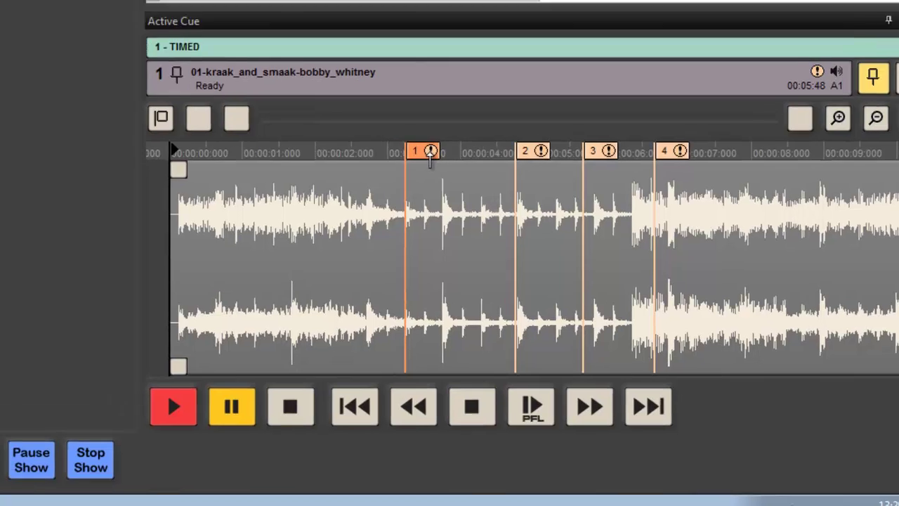
pyautogui.click(389, 130)
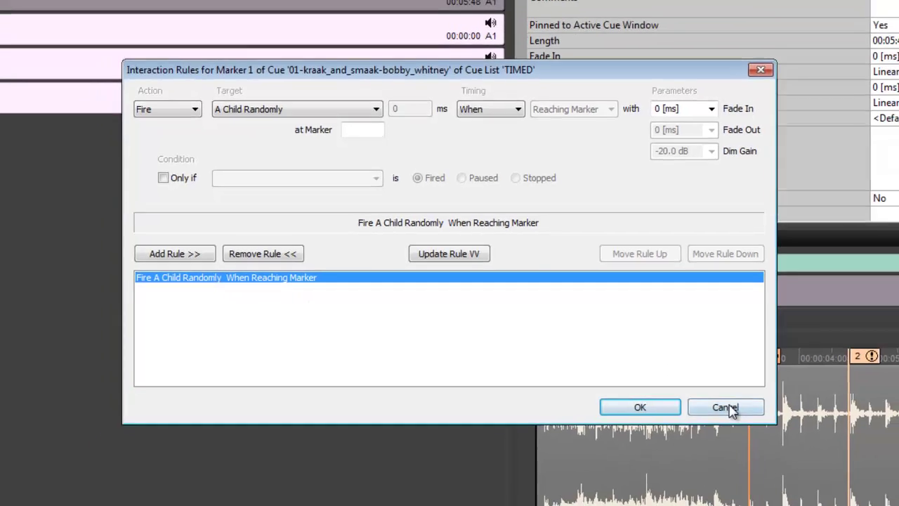
pyautogui.click(755, 424)
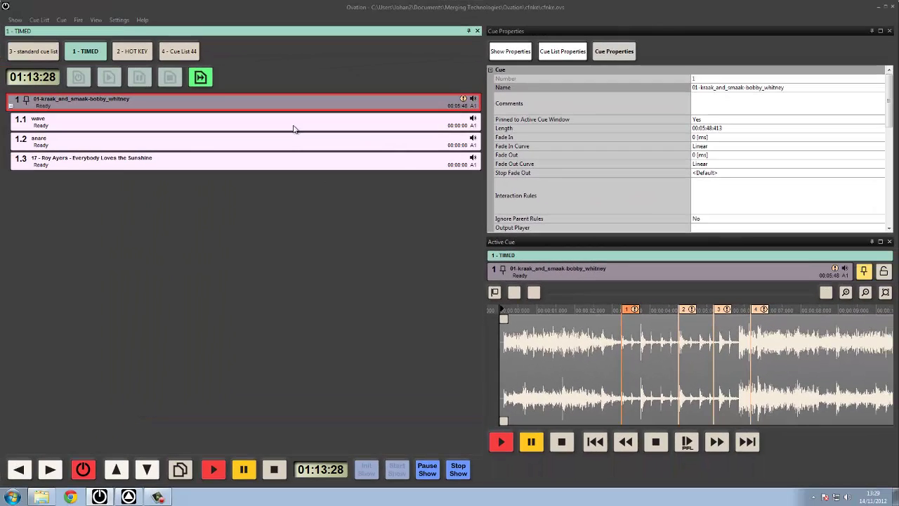
pyautogui.moveTo(293, 129); pyautogui.dragTo(211, 107)
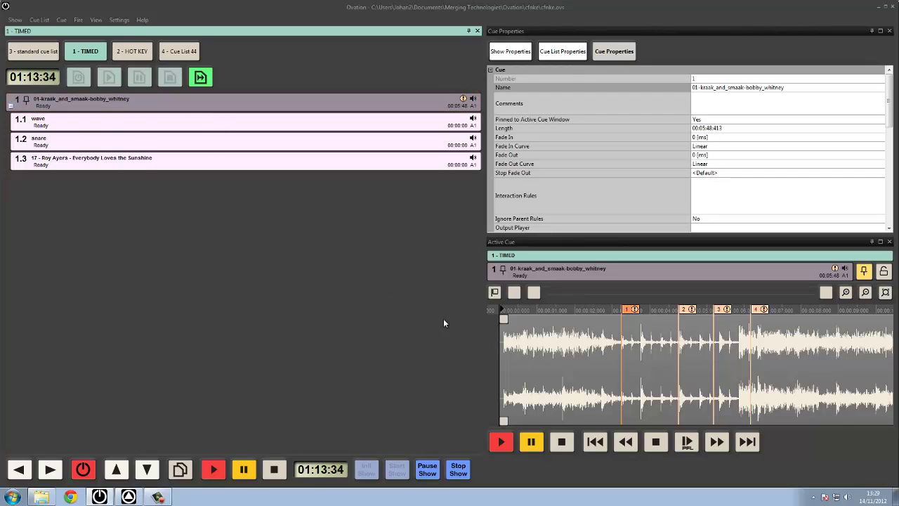
# Step: Trim the song's start later, give it a 260 ms fade-in, and fire cue 1
pyautogui.moveTo(504, 420); pyautogui.dragTo(576, 405)
pyautogui.moveTo(575, 319); pyautogui.dragTo(584, 320)
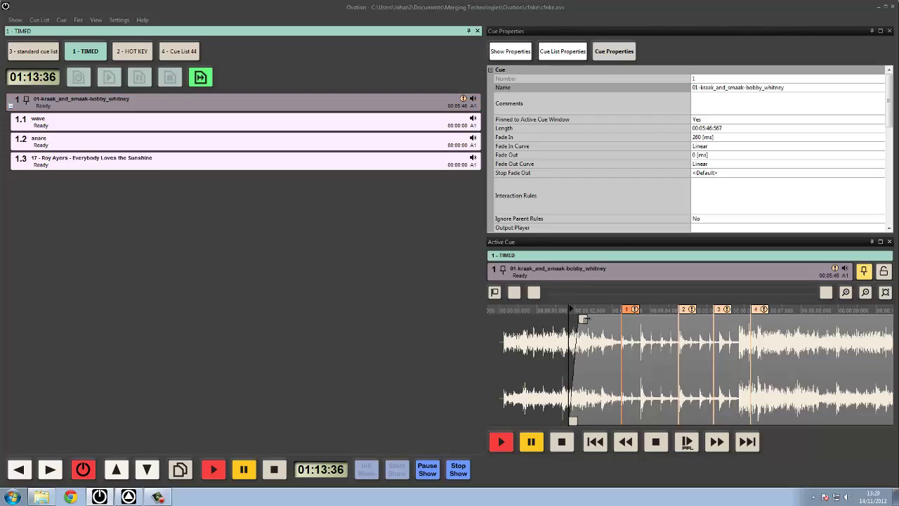
pyautogui.press('space')
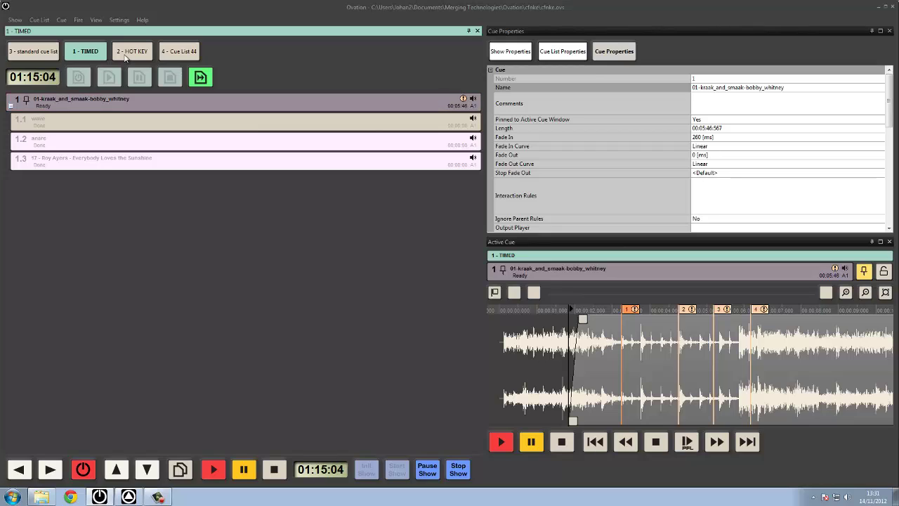
# Step: Switch through the standard and TIMED cue lists, then open the HOT KEY list
pyautogui.click(34, 52)
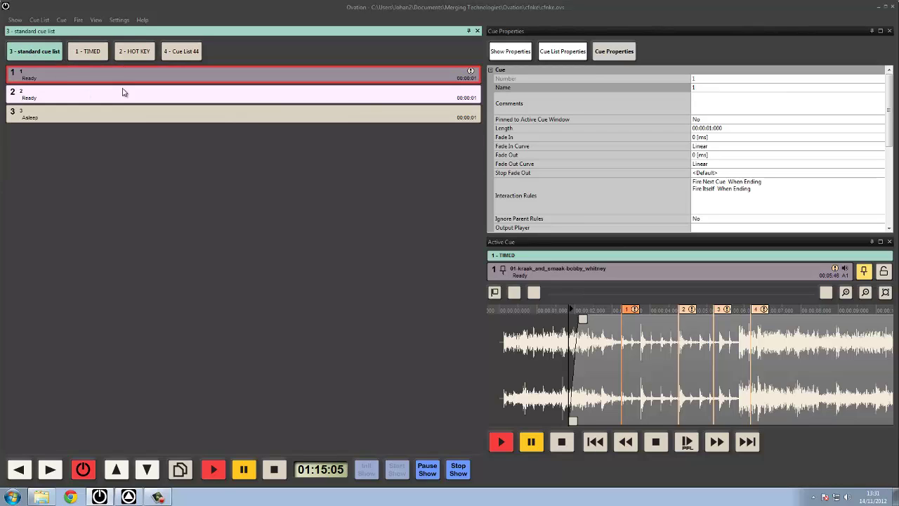
pyautogui.click(93, 55)
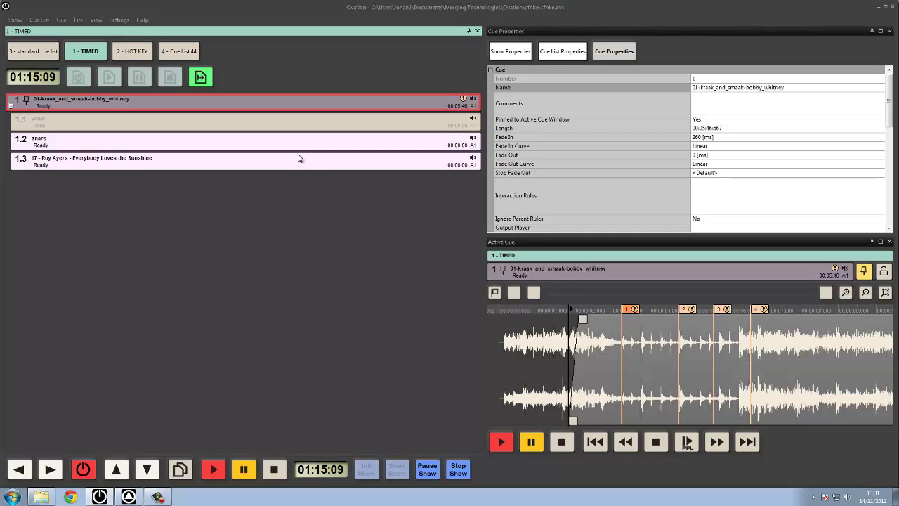
pyautogui.click(135, 53)
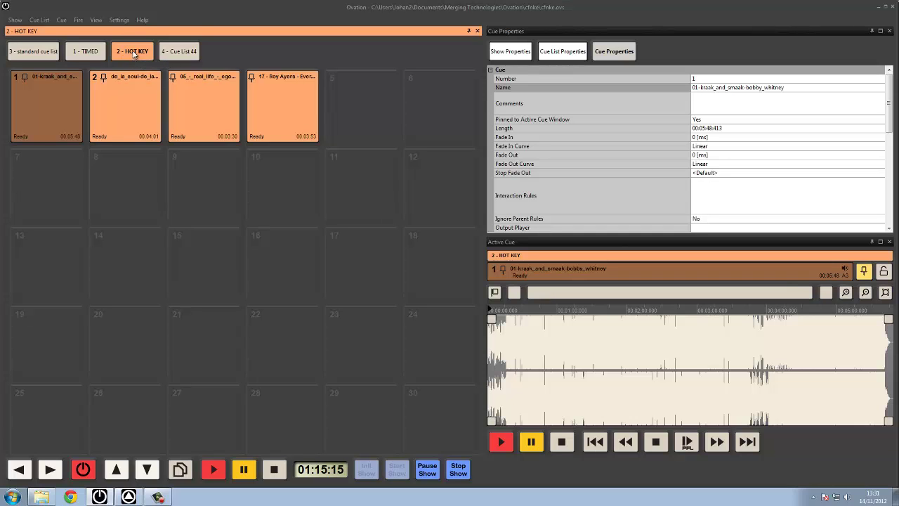
# Step: Compare the HOT KEY list's empty default interaction rules with the show-wide default settings
pyautogui.click(579, 52)
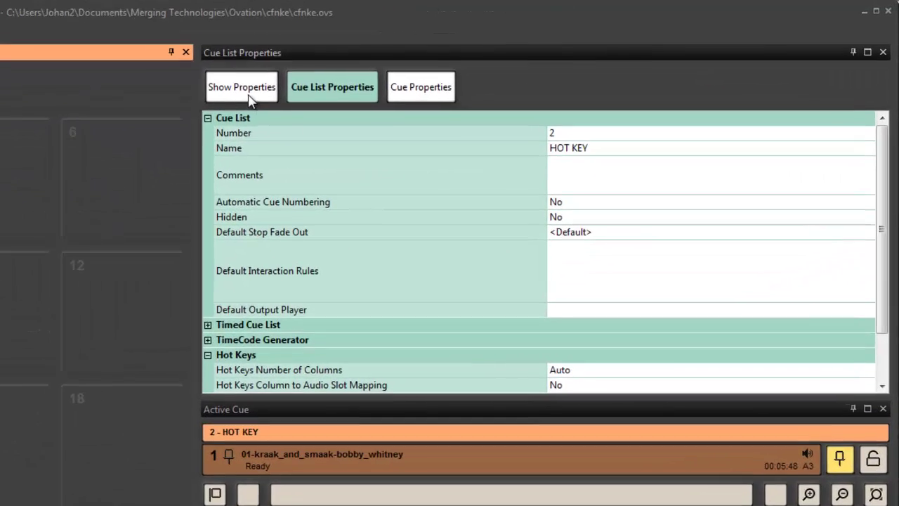
pyautogui.click(250, 99)
pyautogui.click(335, 85)
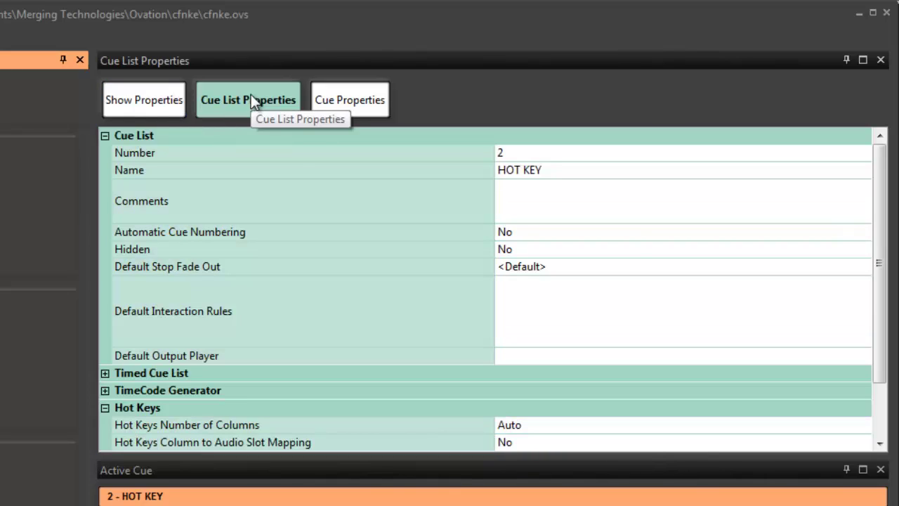
pyautogui.click(580, 314)
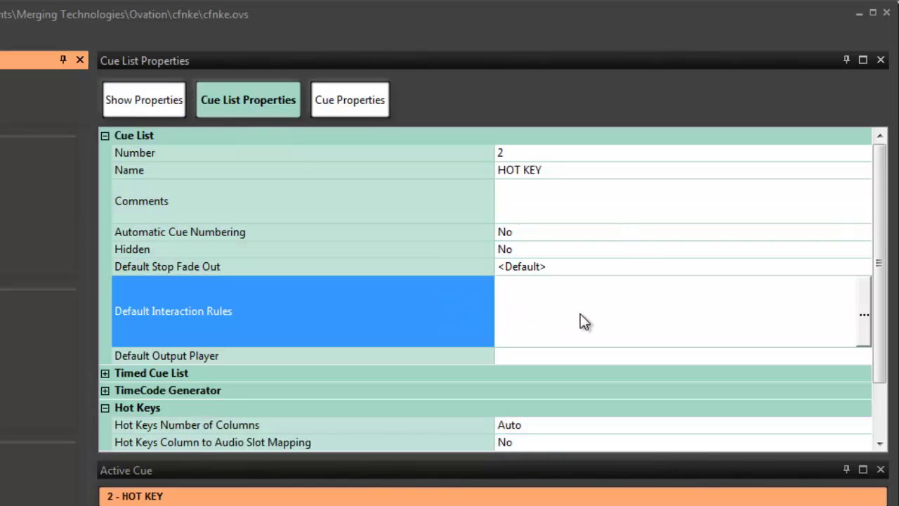
pyautogui.click(153, 113)
pyautogui.click(354, 281)
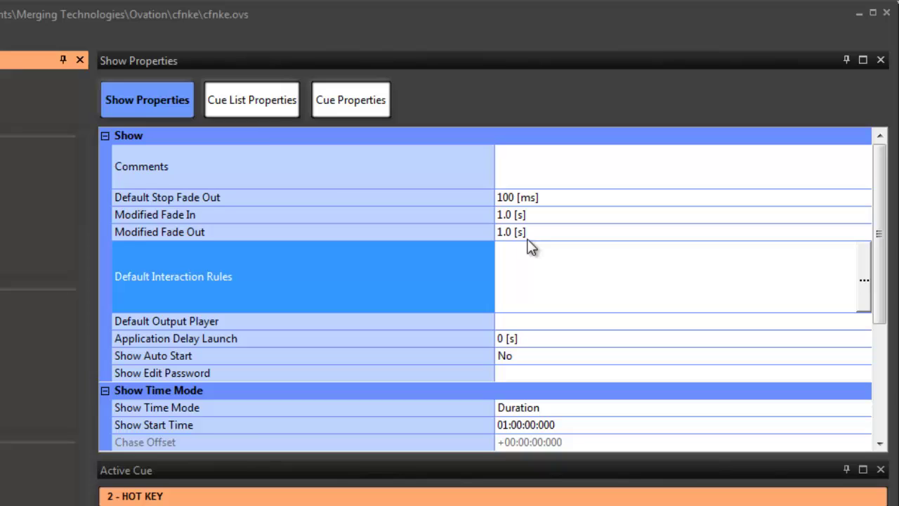
pyautogui.click(265, 99)
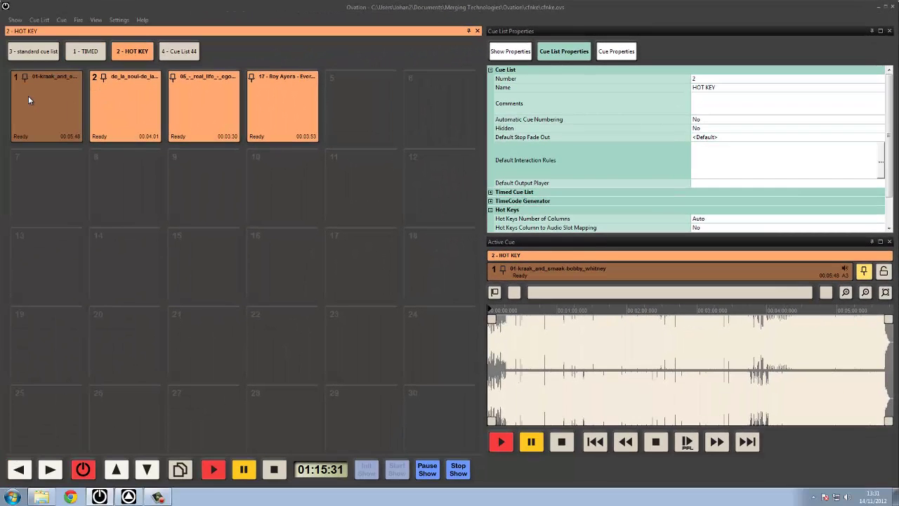
pyautogui.click(55, 105)
pyautogui.click(156, 106)
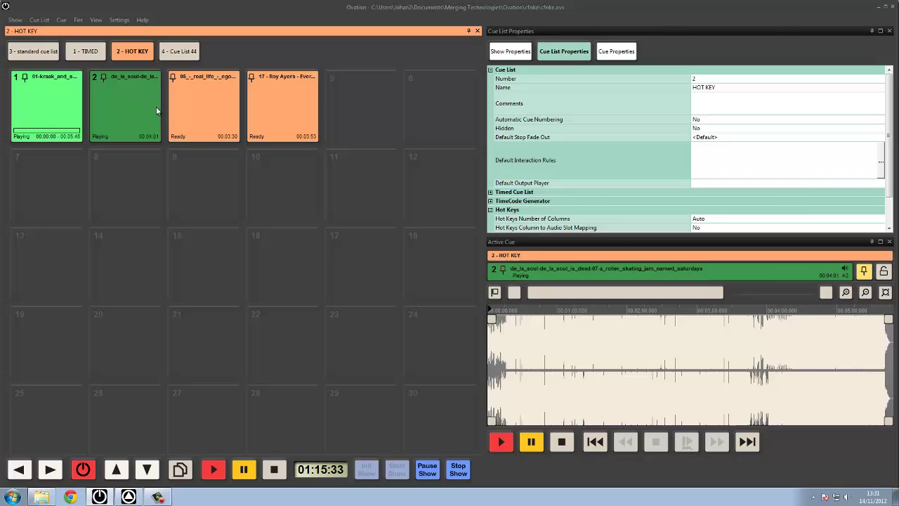
pyautogui.click(203, 106)
pyautogui.click(288, 100)
pyautogui.click(288, 111)
pyautogui.click(192, 106)
pyautogui.click(125, 106)
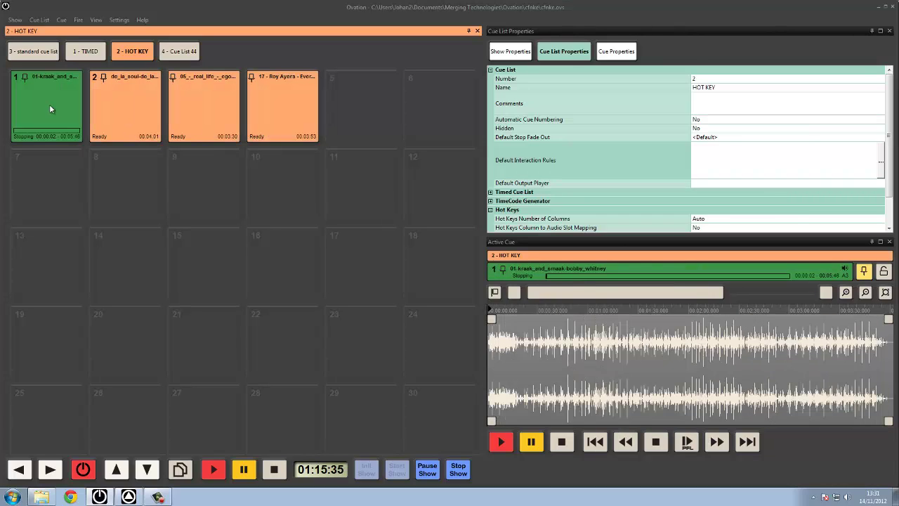
pyautogui.click(50, 107)
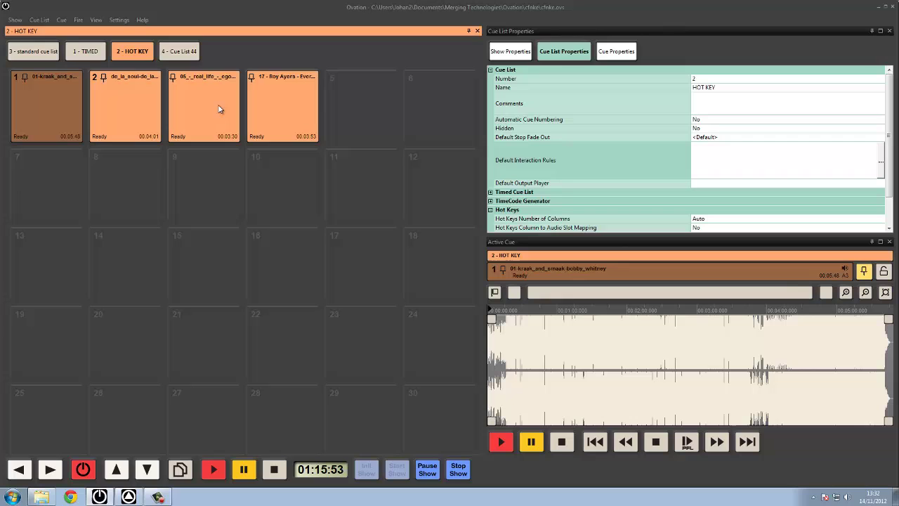
# Step: Add the default rule Stop All Cues in Cue List When Starting with a 1 s fade out
pyautogui.click(713, 156)
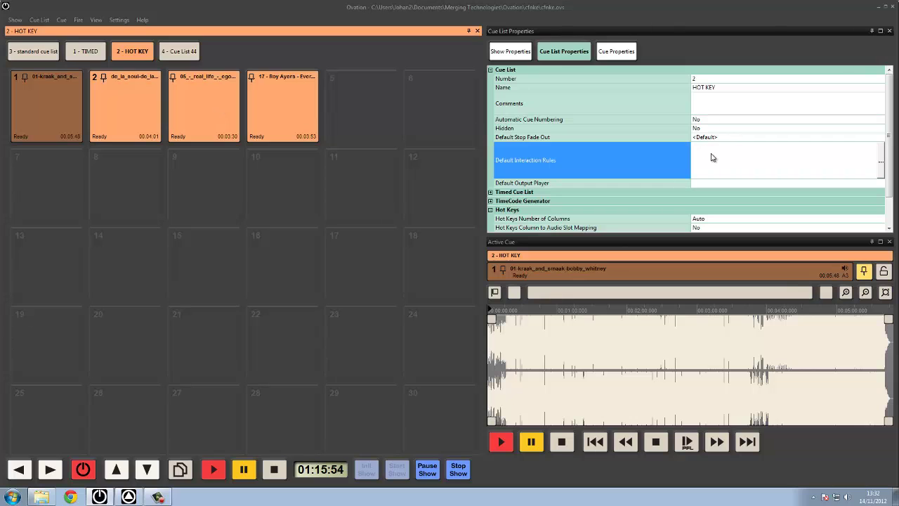
pyautogui.click(881, 162)
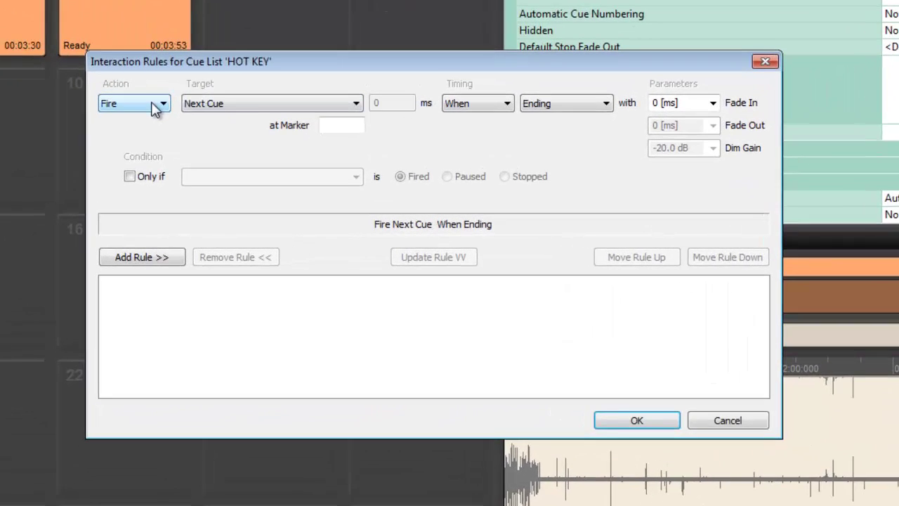
pyautogui.click(155, 109)
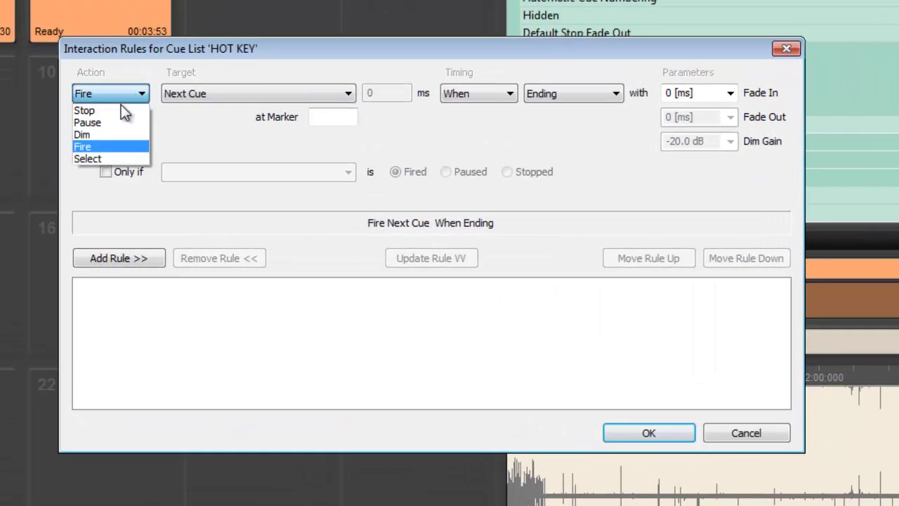
pyautogui.click(145, 118)
pyautogui.click(279, 102)
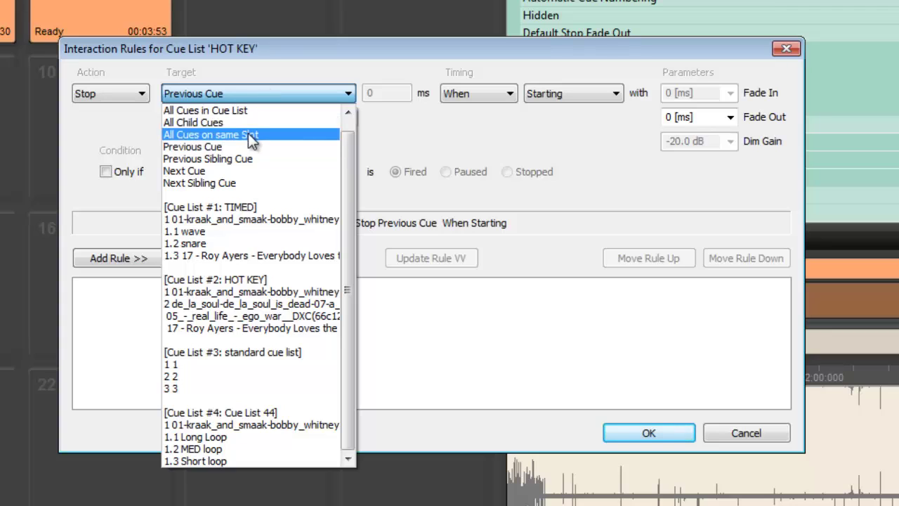
pyautogui.click(251, 112)
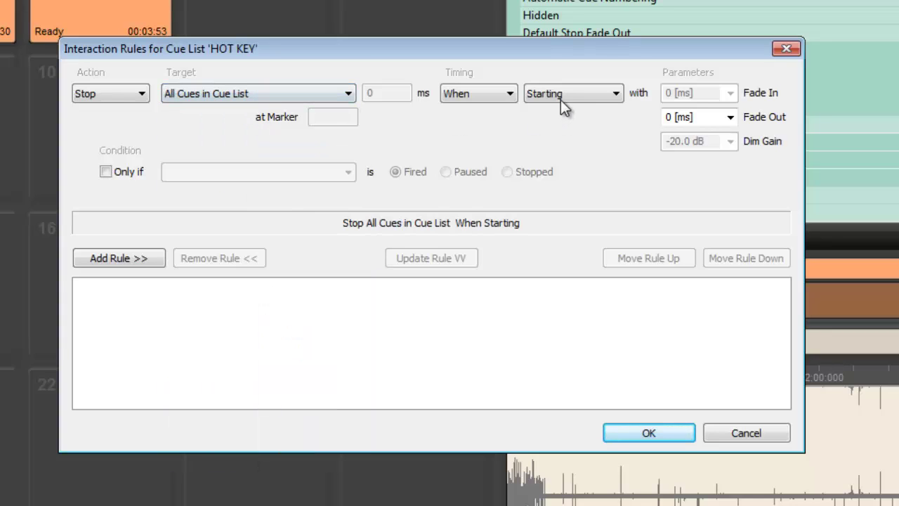
pyautogui.click(731, 117)
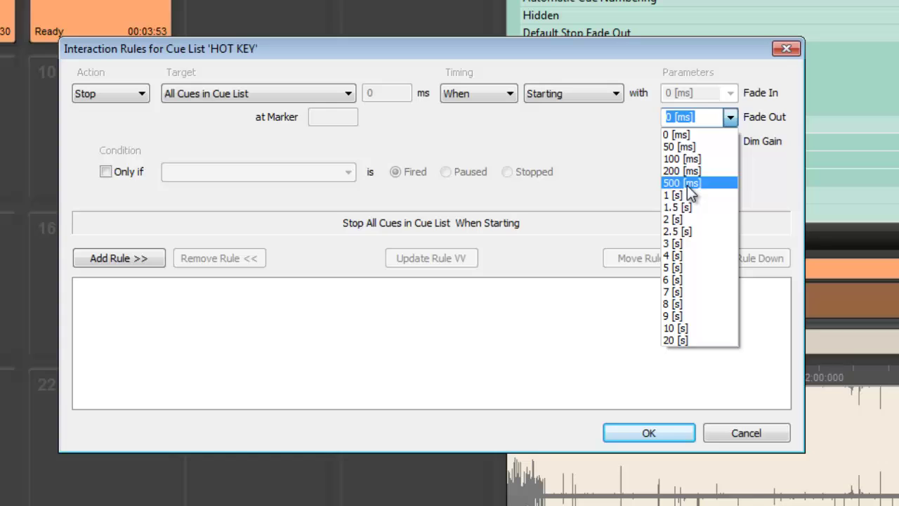
pyautogui.click(683, 196)
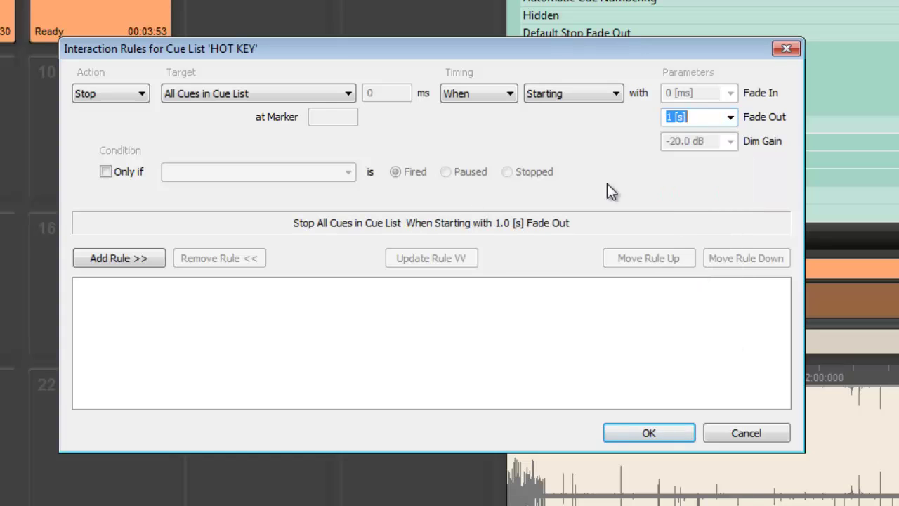
pyautogui.click(137, 260)
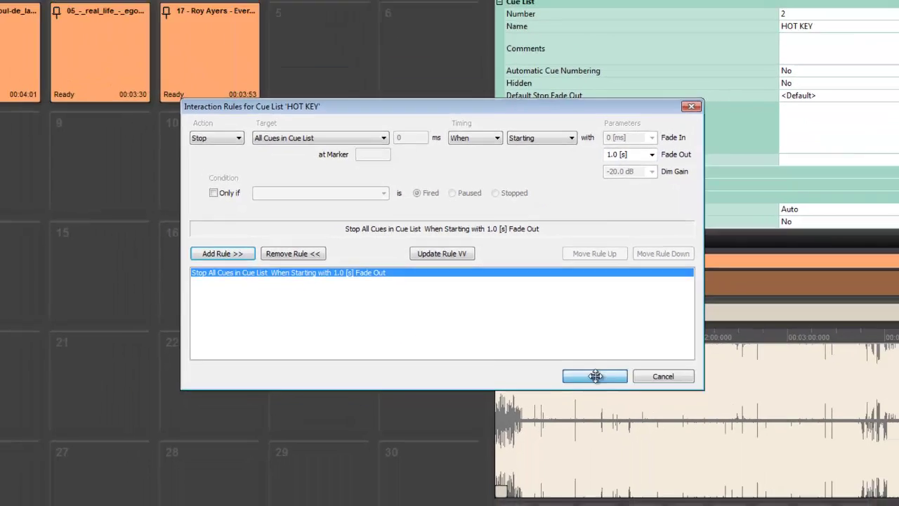
pyautogui.click(595, 376)
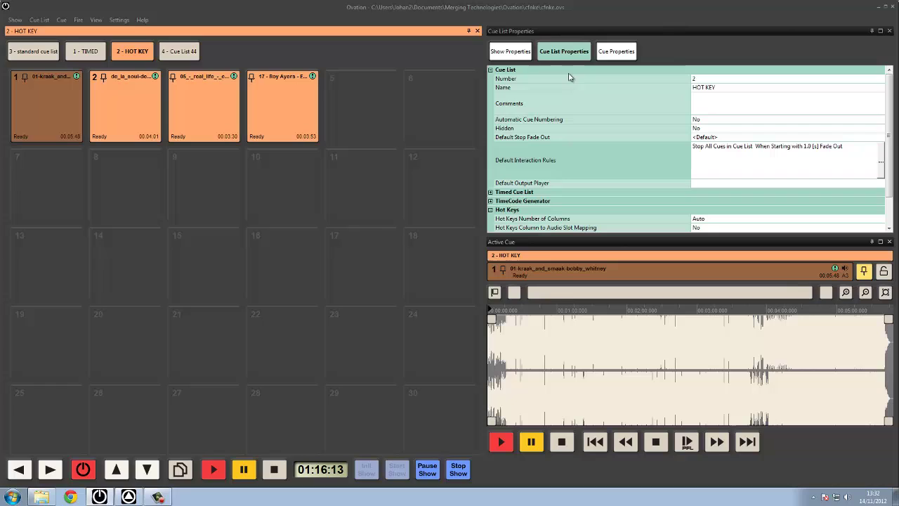
# Step: Fire hot key cues 1 through 4 in turn to check each stops the previous, then stop cue 4
pyautogui.click(33, 53)
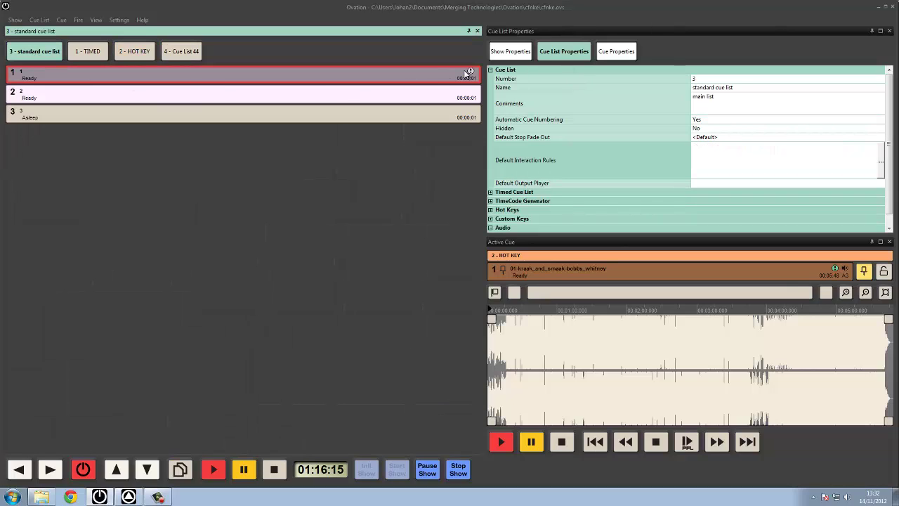
pyautogui.click(127, 55)
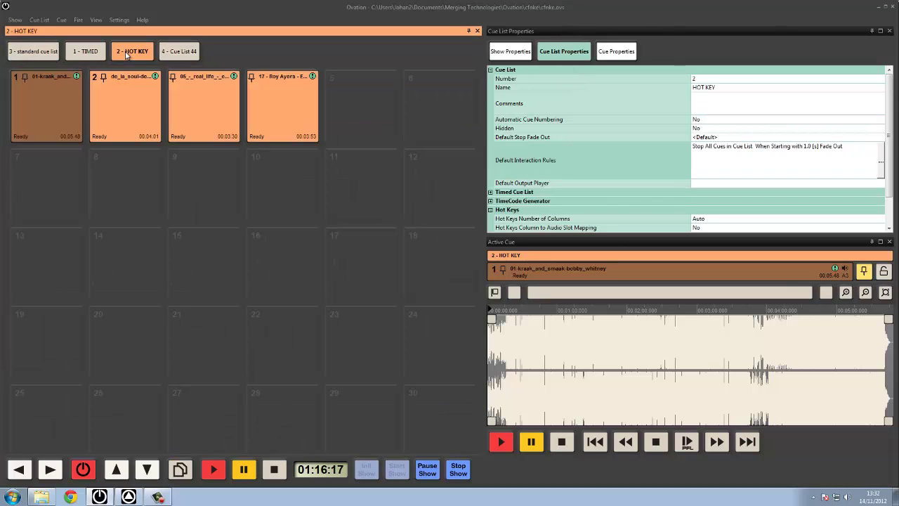
pyautogui.click(60, 95)
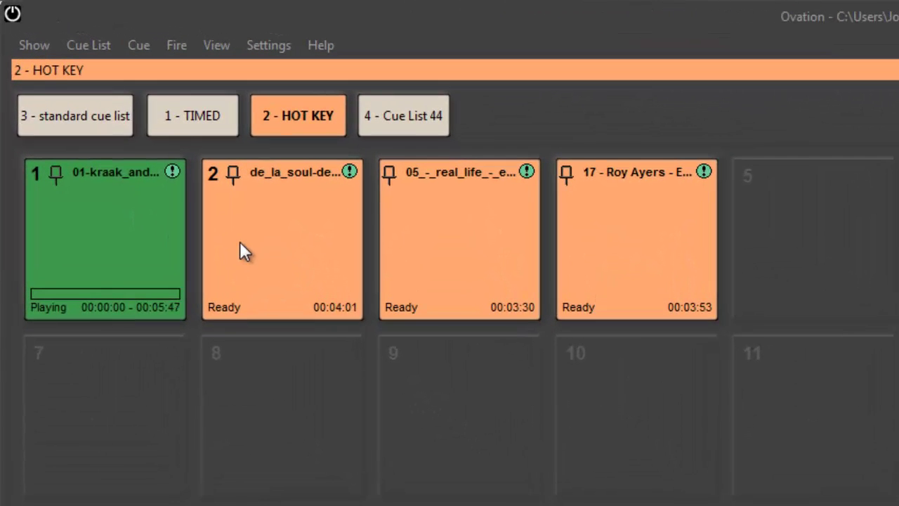
pyautogui.click(296, 236)
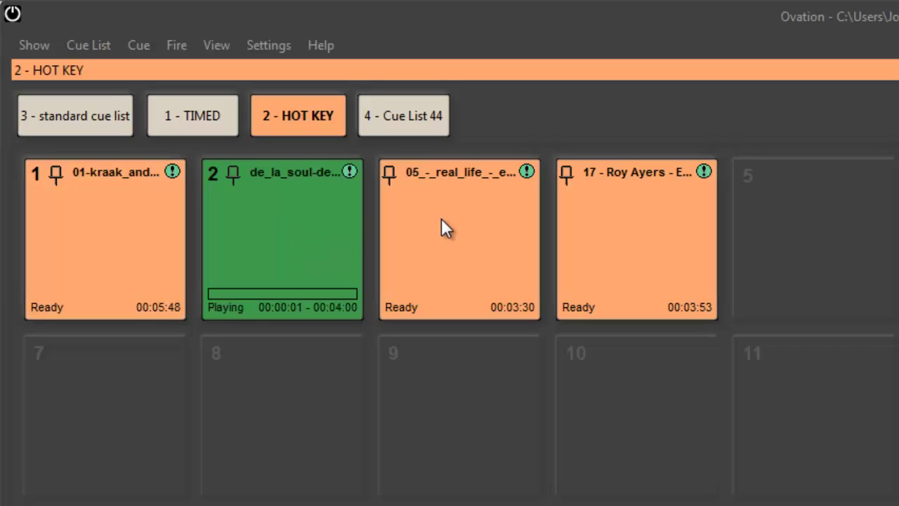
pyautogui.click(477, 236)
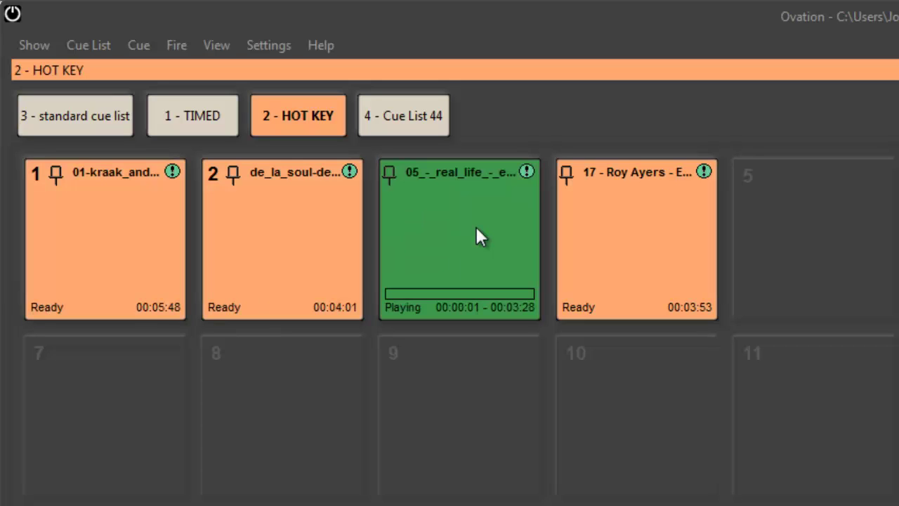
pyautogui.click(645, 233)
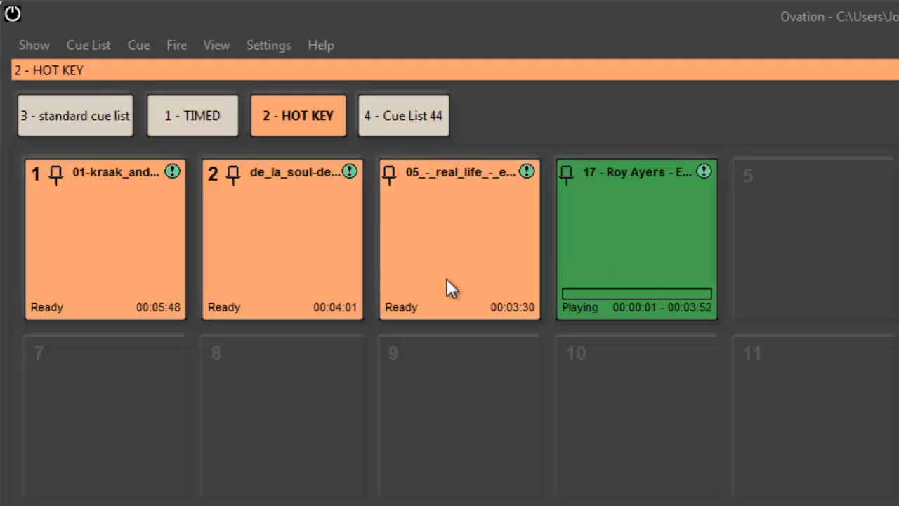
pyautogui.click(618, 229)
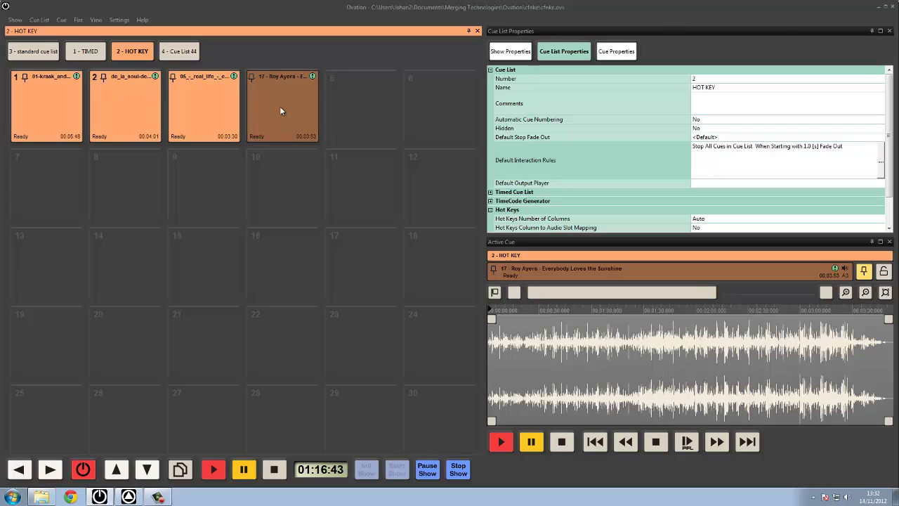
# Step: Drag the kraak_and_smaak track from Desktop > Ovation AV-WATCHOUT > Audio Files onto hot-key slot 5
pyautogui.press('super+e')
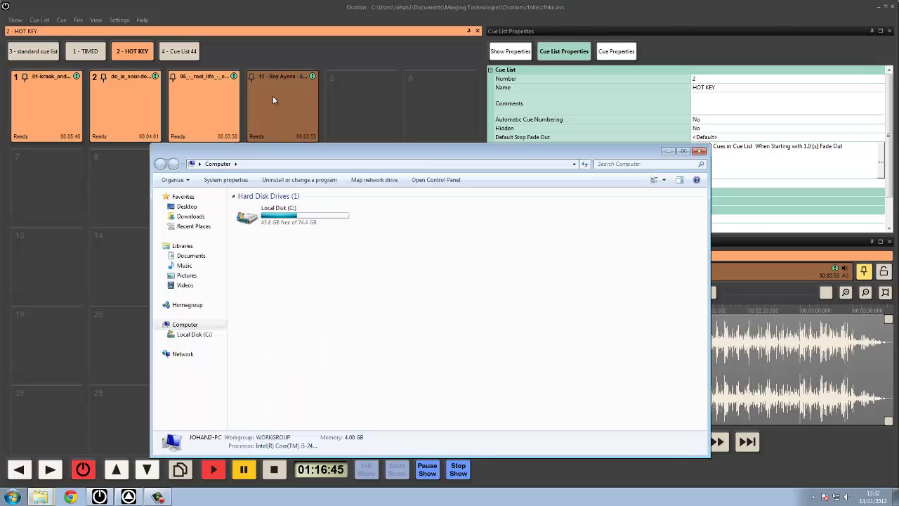
pyautogui.doubleClick(258, 210)
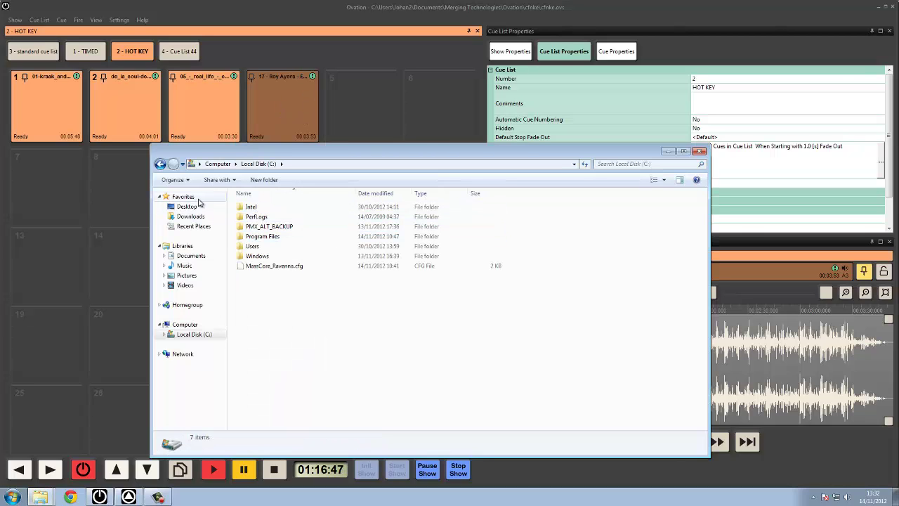
pyautogui.click(188, 206)
pyautogui.doubleClick(276, 309)
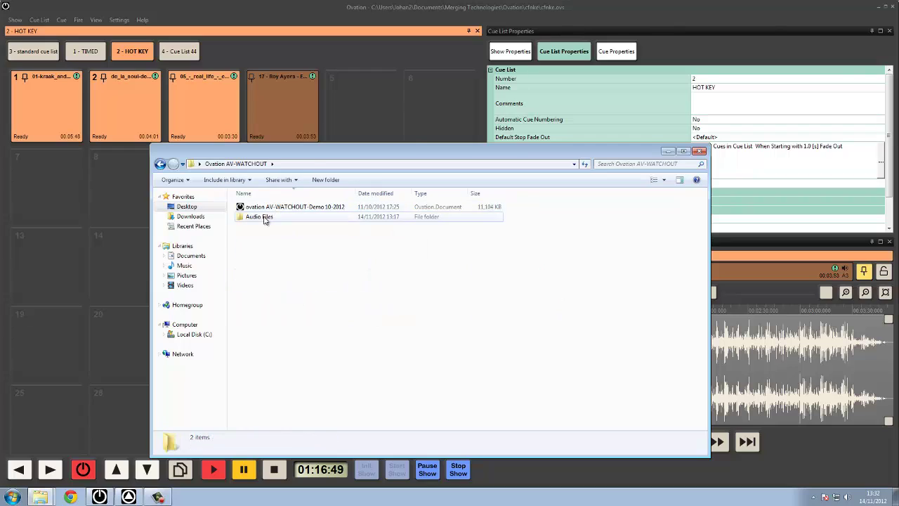
pyautogui.doubleClick(267, 218)
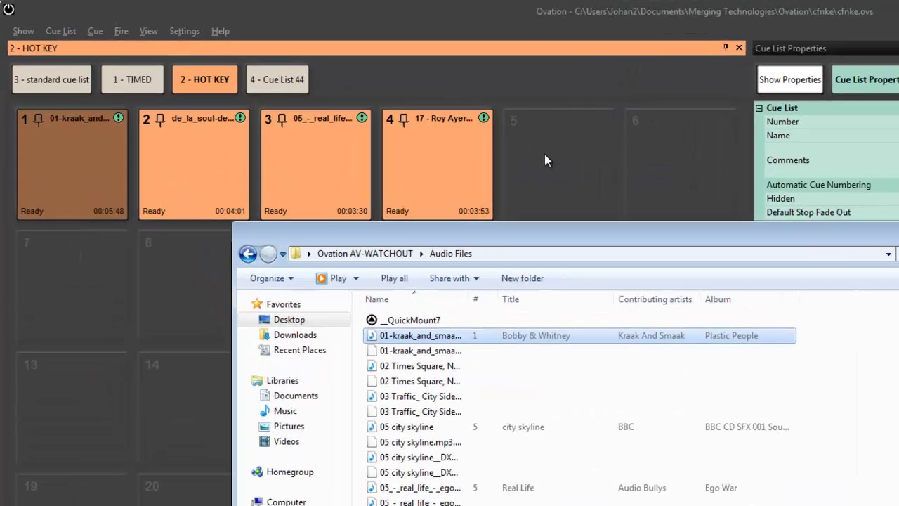
pyautogui.moveTo(544, 160); pyautogui.dragTo(555, 162)
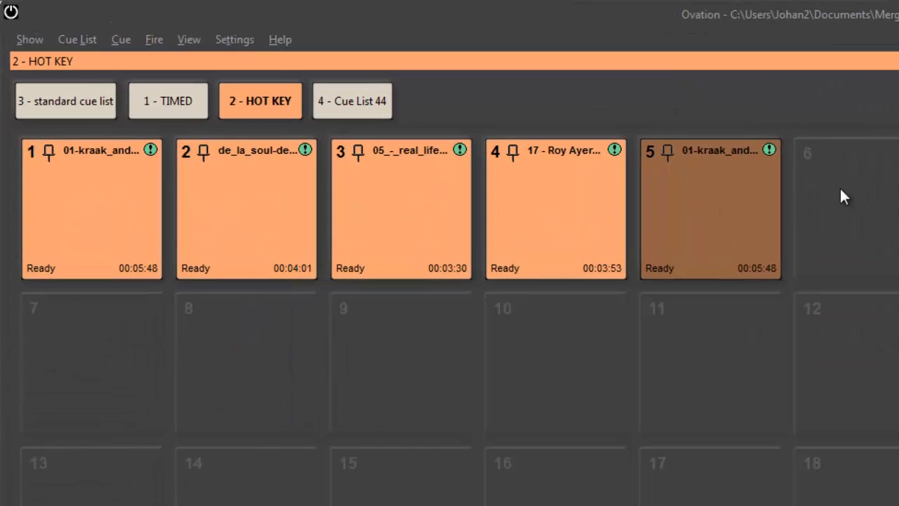
# Step: Fire cues 5, 4 and 3 to test mutual stopping, then fire and stop hot key 4
pyautogui.click(520, 164)
pyautogui.press('4')
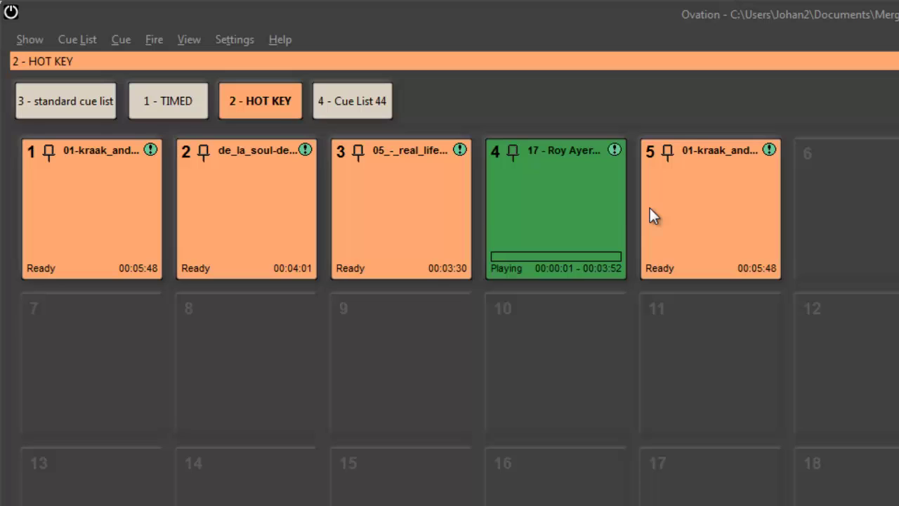
pyautogui.press('3')
pyautogui.click(531, 220)
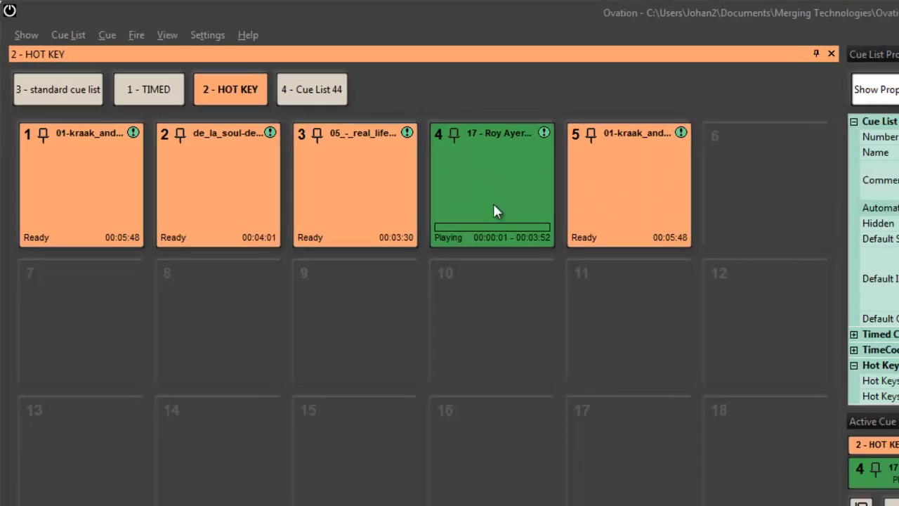
pyautogui.click(556, 232)
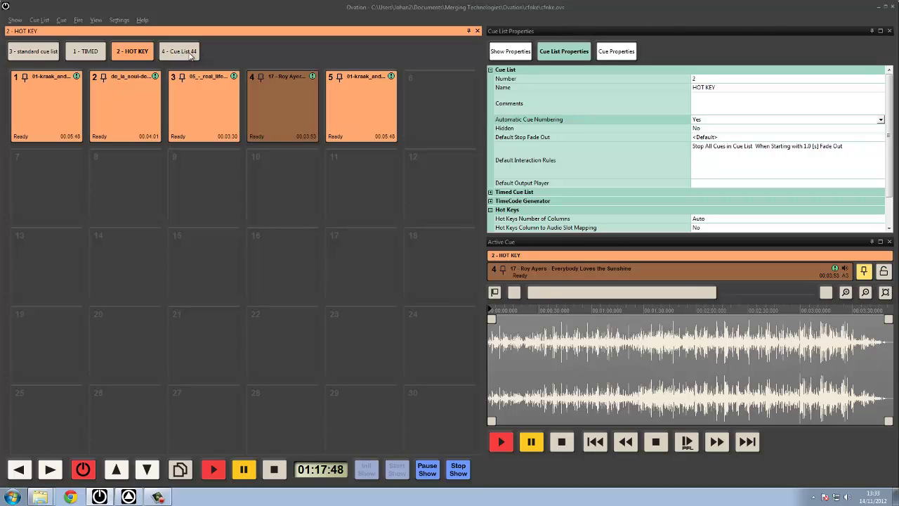
# Step: Open Cue List 44, zoom into cue 1's waveform, and play it past marker 4 before stopping
pyautogui.click(181, 56)
pyautogui.click(117, 77)
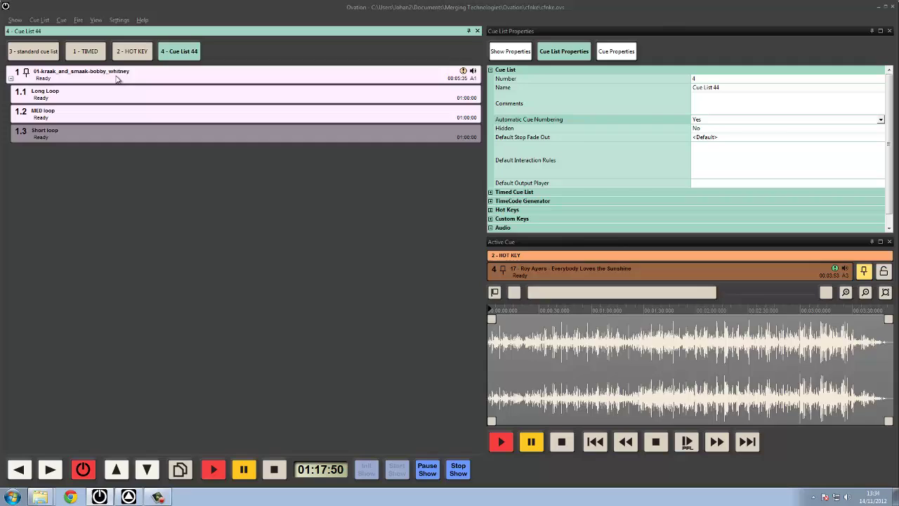
pyautogui.scroll(5, 672, 349)
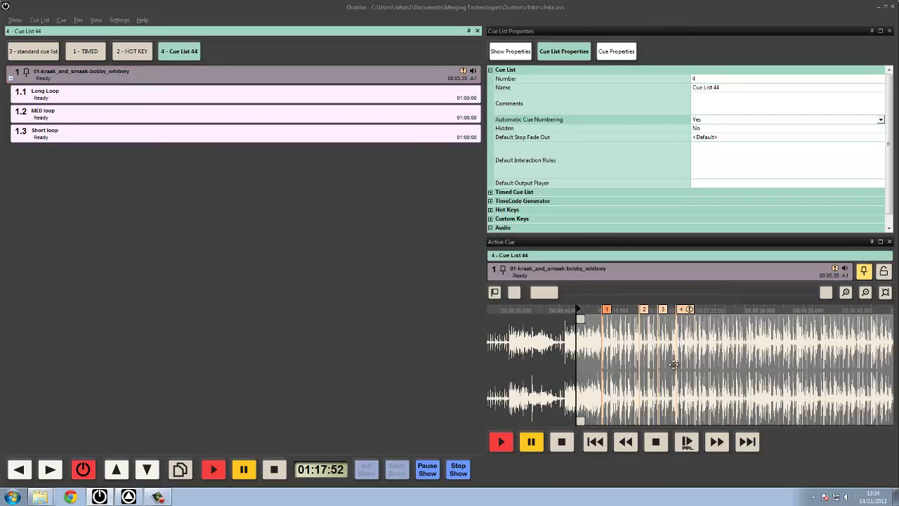
pyautogui.click(717, 370)
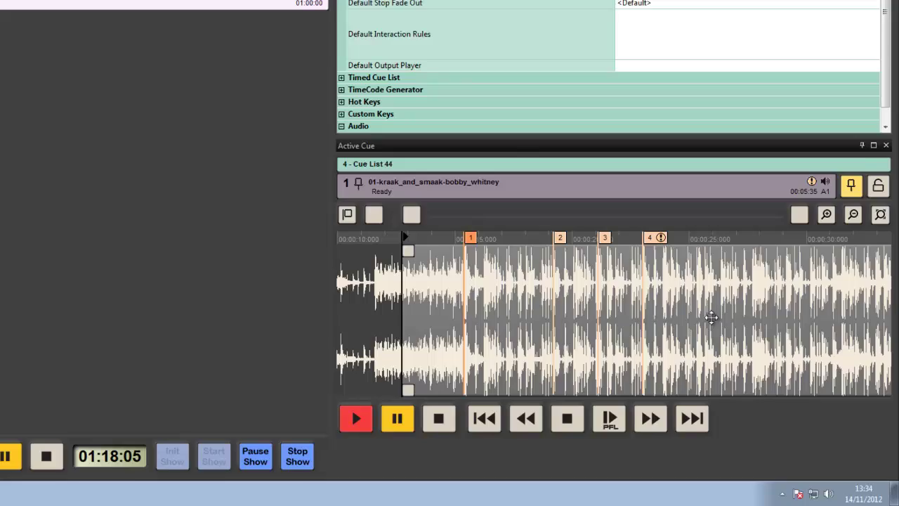
pyautogui.press('space')
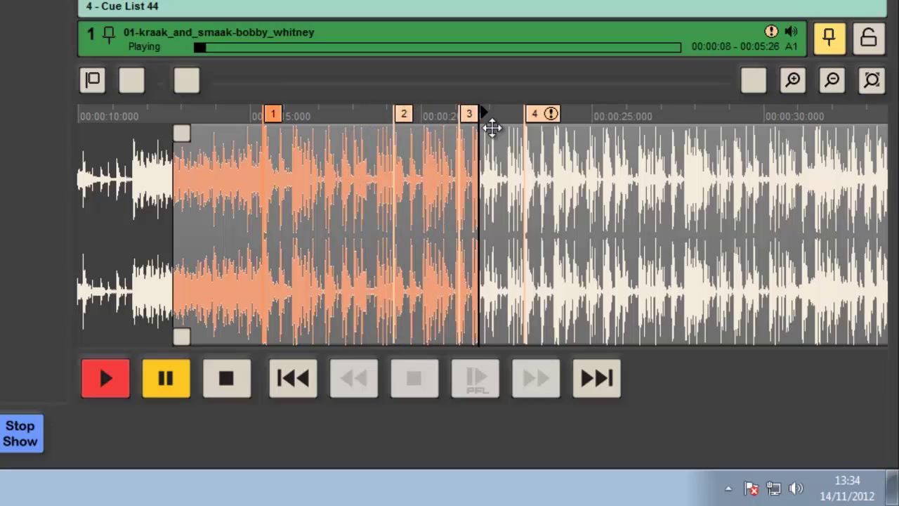
pyautogui.press('Escape')
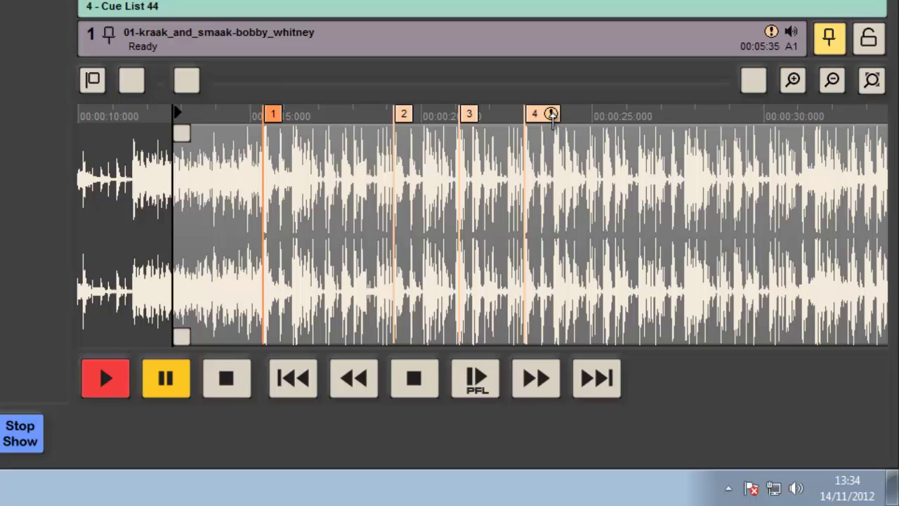
# Step: Delete marker 4's existing third interaction rule
pyautogui.click(552, 114)
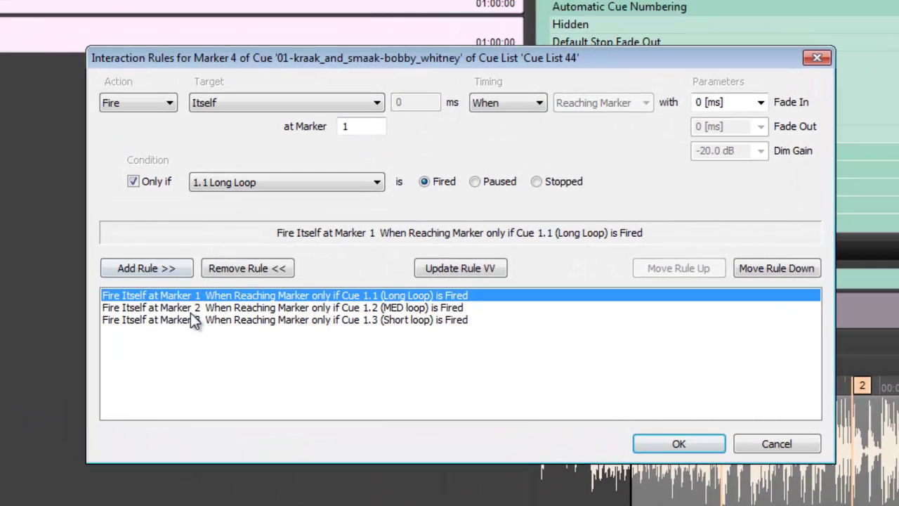
pyautogui.click(195, 320)
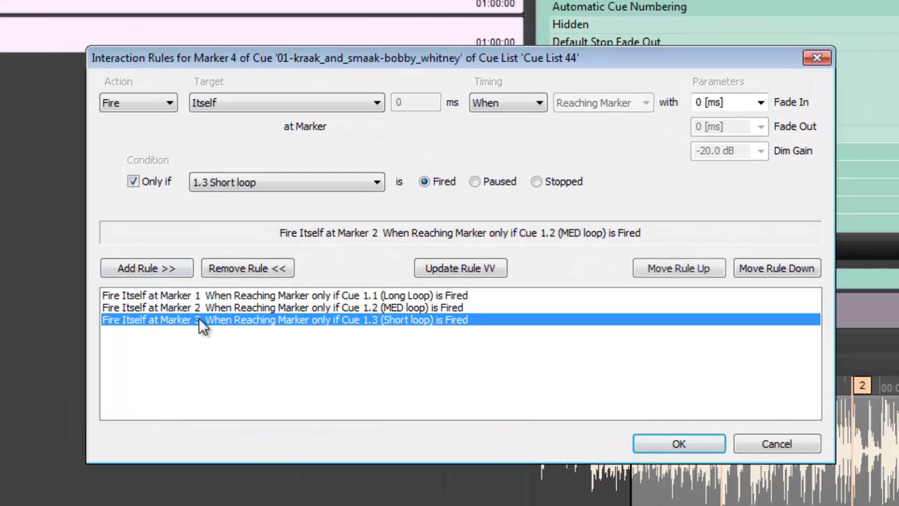
pyautogui.click(273, 271)
pyautogui.click(253, 295)
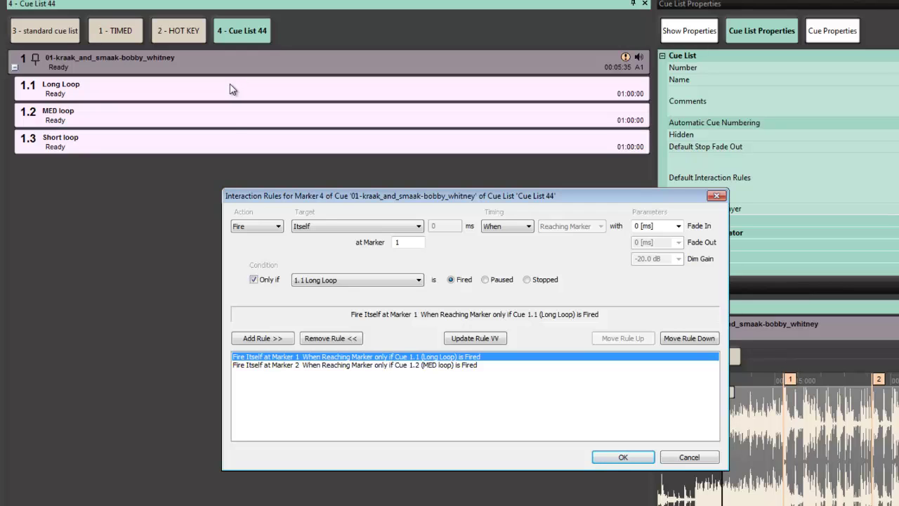
# Step: Add a marker 4 rule firing at Marker 3 when cue 1.3 Short loop fires, and confirm
pyautogui.click(268, 366)
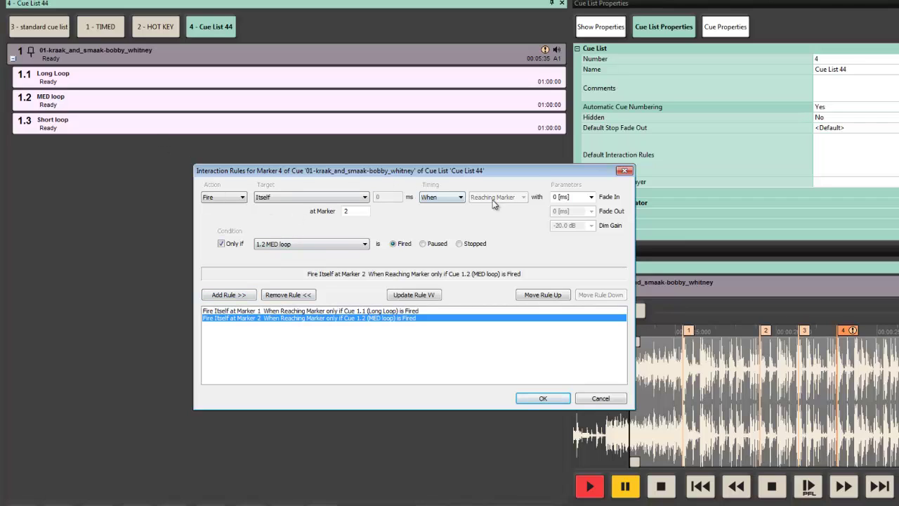
pyautogui.click(285, 246)
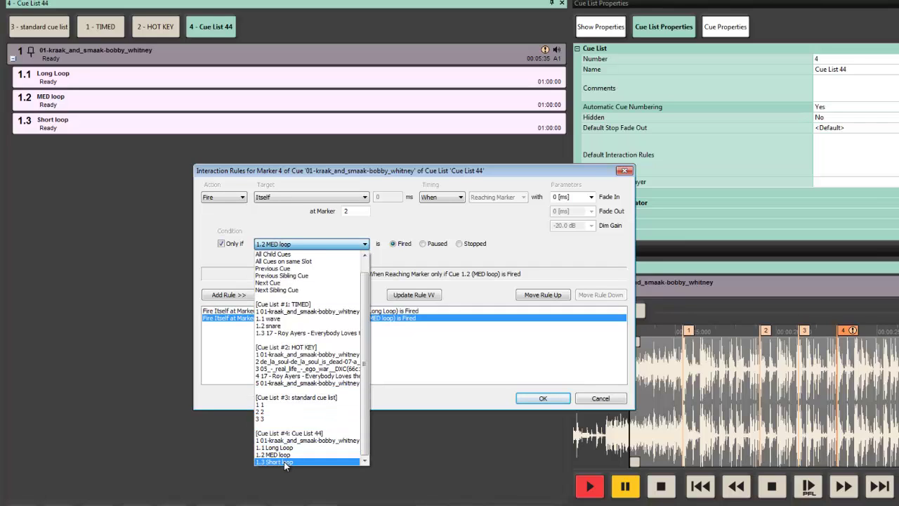
pyautogui.click(284, 462)
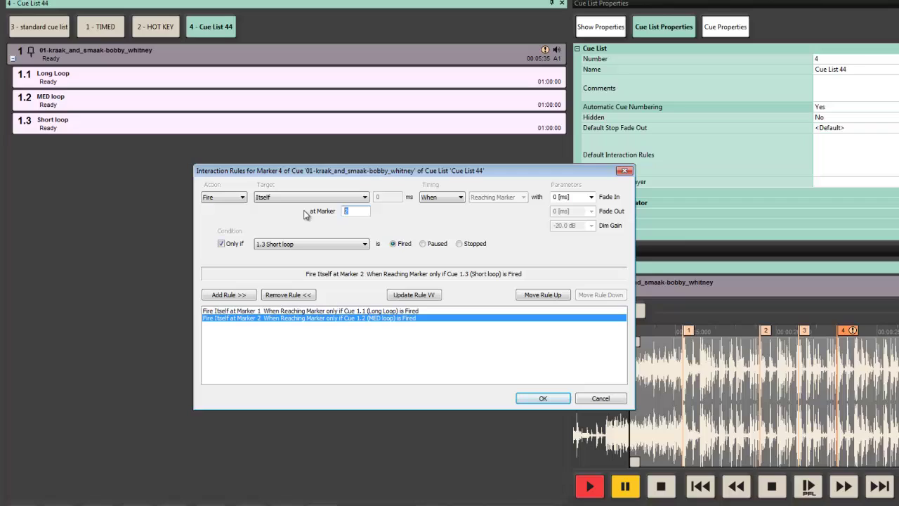
pyautogui.write('34')
pyautogui.press('BackSpace')
pyautogui.click(248, 295)
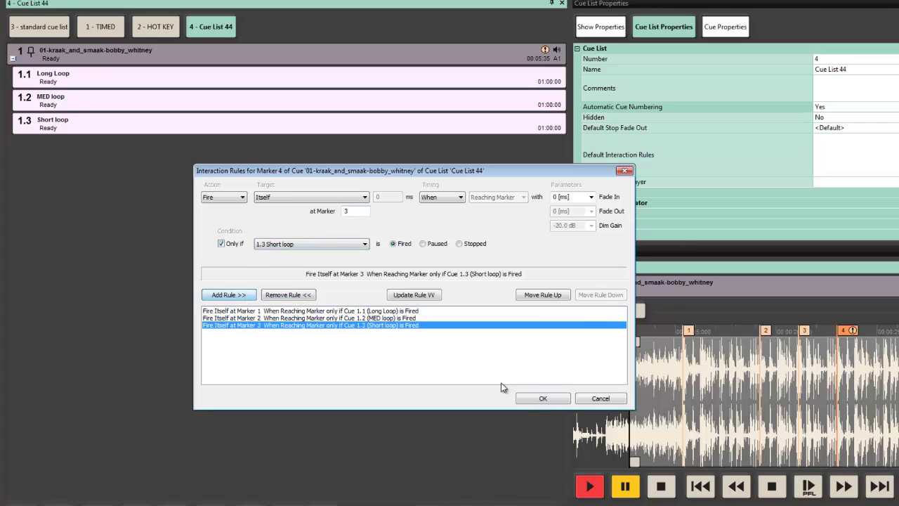
pyautogui.click(540, 399)
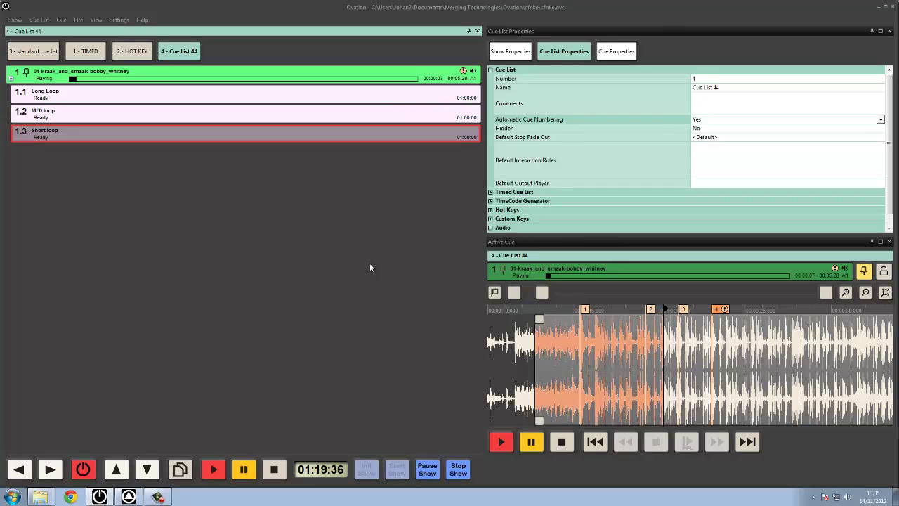
# Step: Fire cue 1.3 Short loop while cue 1 plays, then select cue 1 to stop it
pyautogui.press('space')
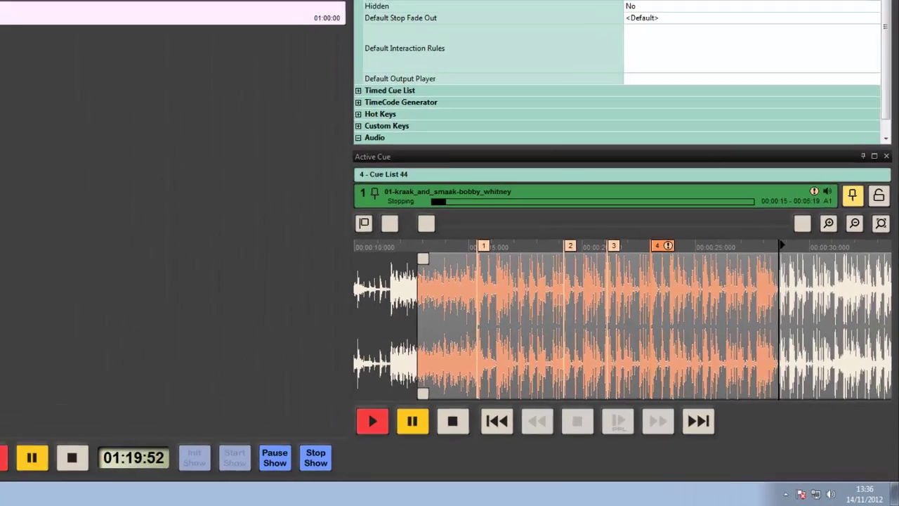
pyautogui.click(349, 81)
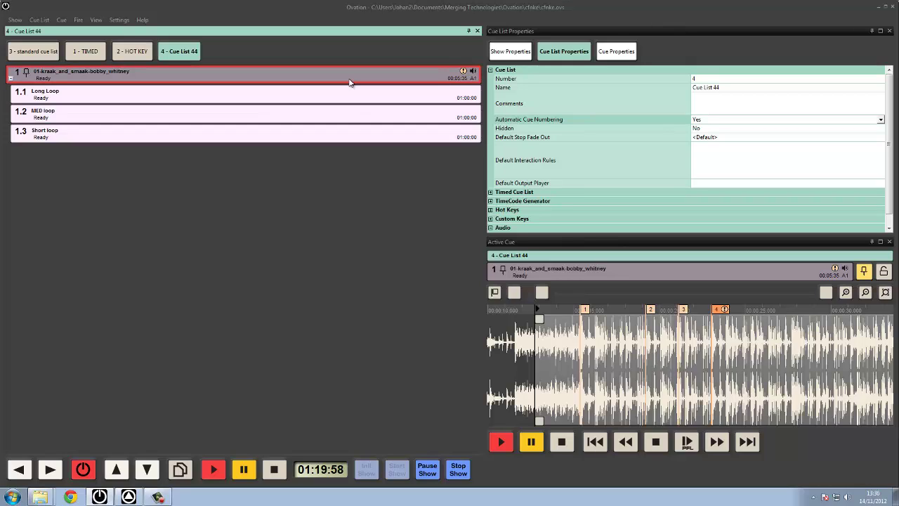
# Step: Select loop cues 1.1 Long Loop, 1.2 MED loop and 1.3 Short loop in turn to inspect their properties
pyautogui.press('Down')
pyautogui.click(207, 131)
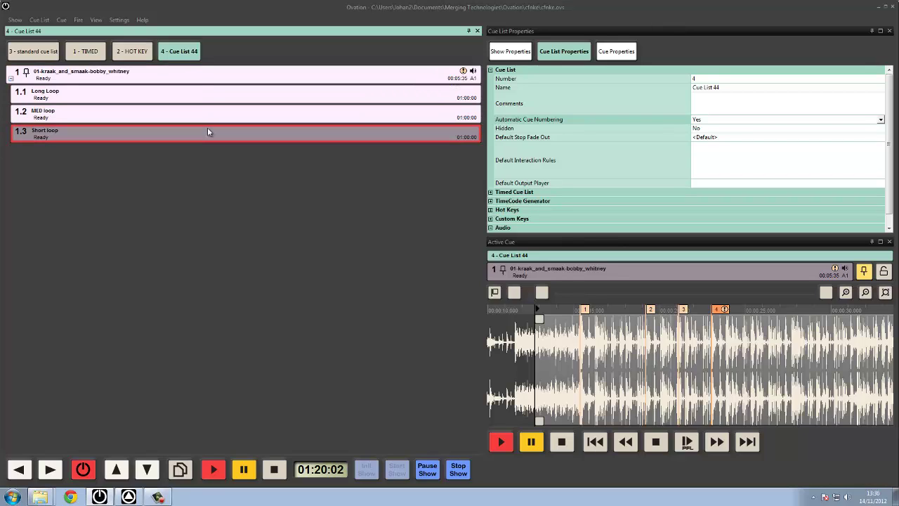
pyautogui.click(215, 94)
pyautogui.click(215, 115)
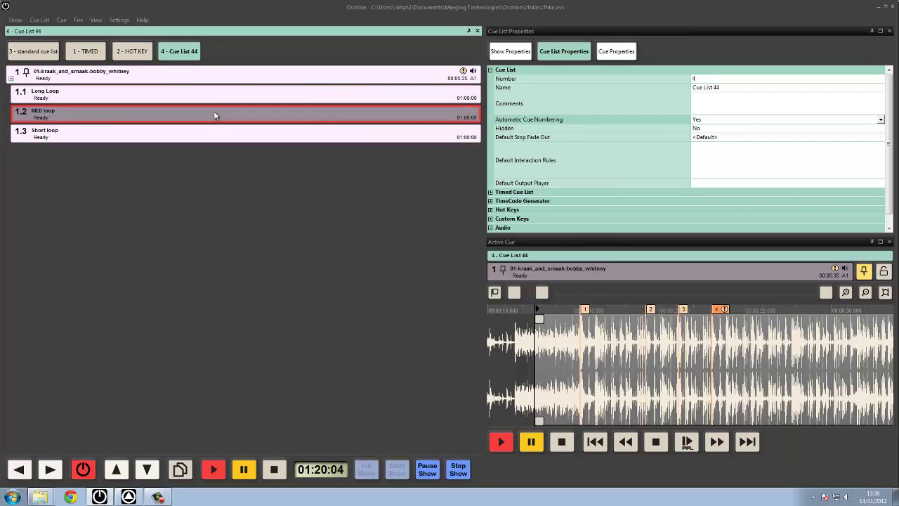
pyautogui.click(214, 138)
pyautogui.click(251, 90)
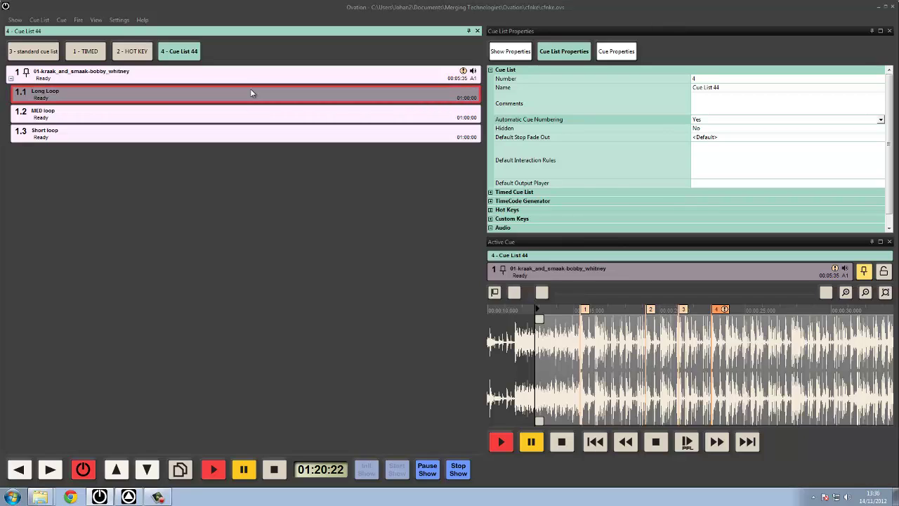
pyautogui.click(252, 111)
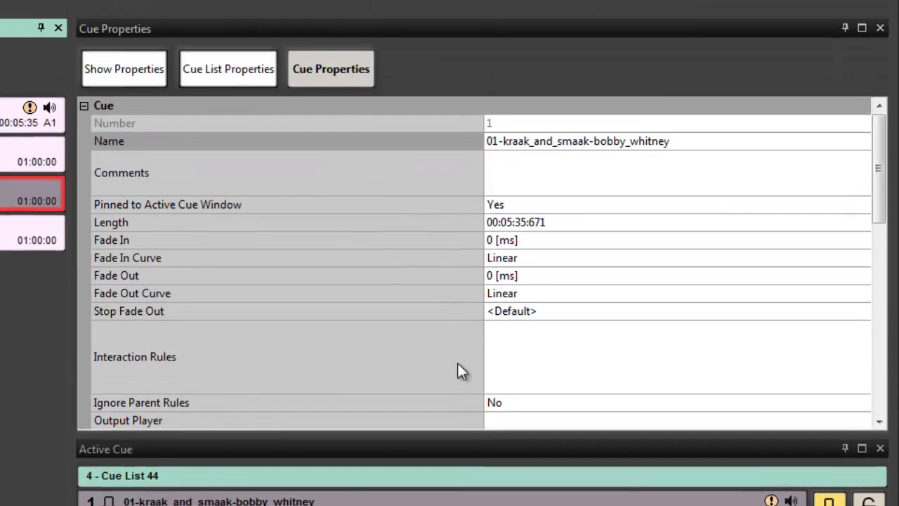
pyautogui.click(435, 415)
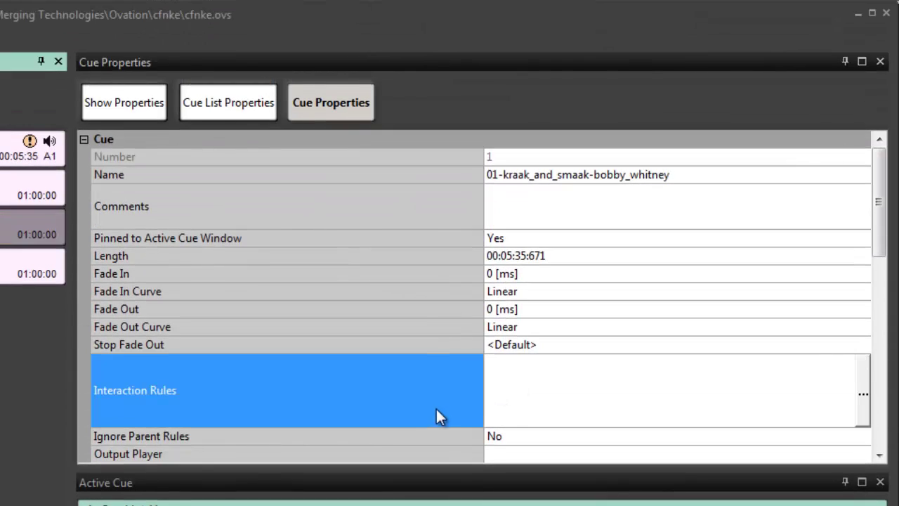
pyautogui.click(233, 94)
pyautogui.click(679, 350)
pyautogui.click(140, 116)
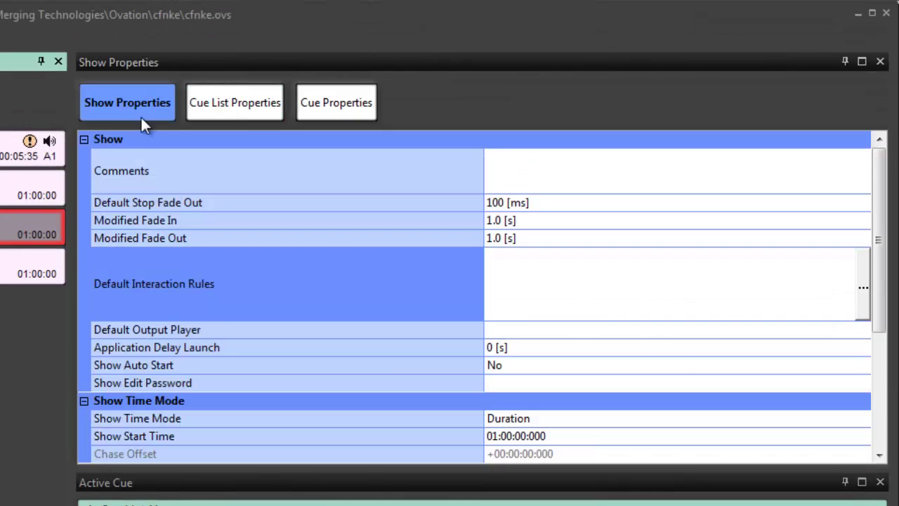
pyautogui.click(565, 283)
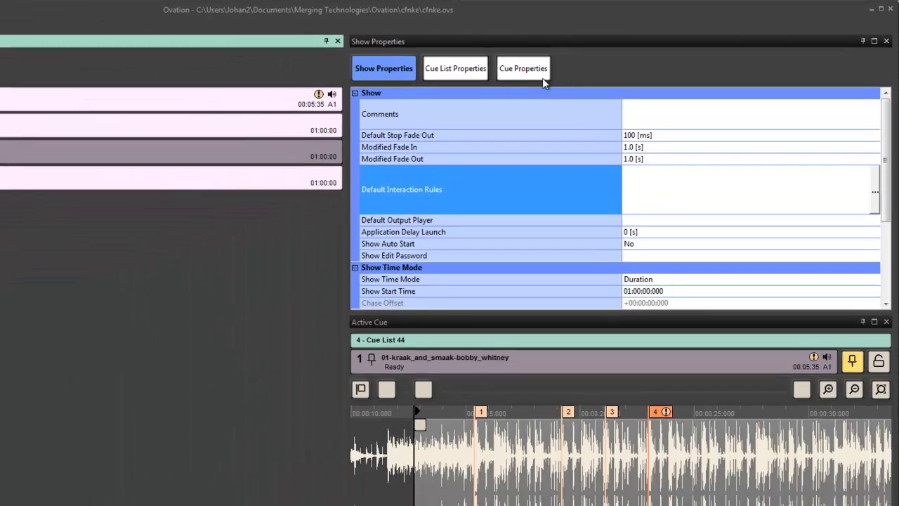
pyautogui.click(336, 103)
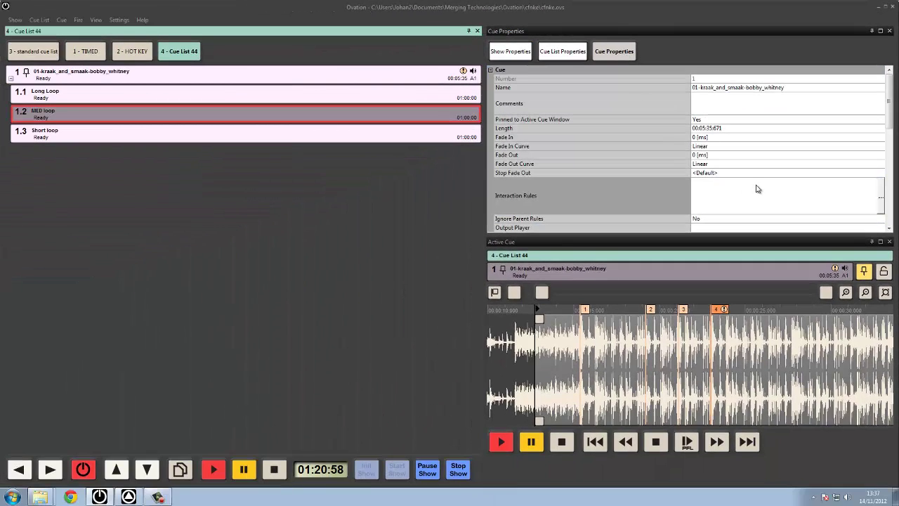
pyautogui.scroll(-2, 889, 120)
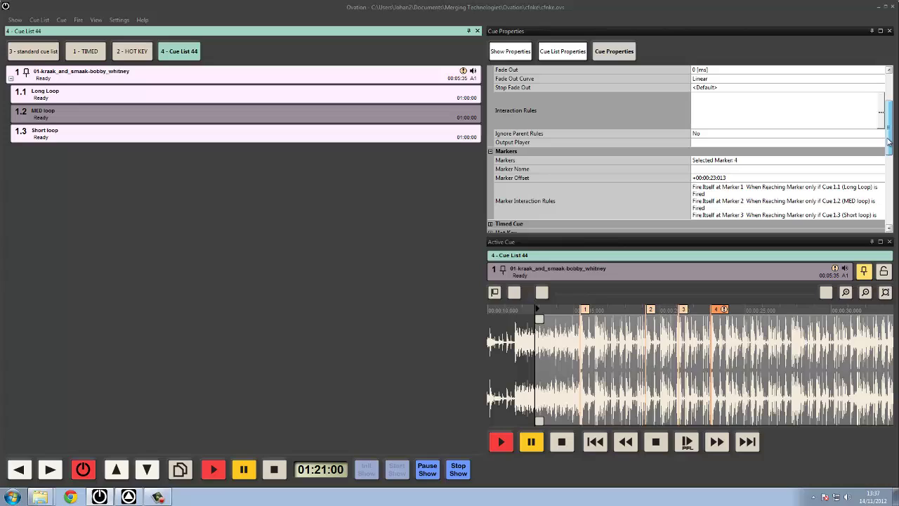
pyautogui.click(574, 133)
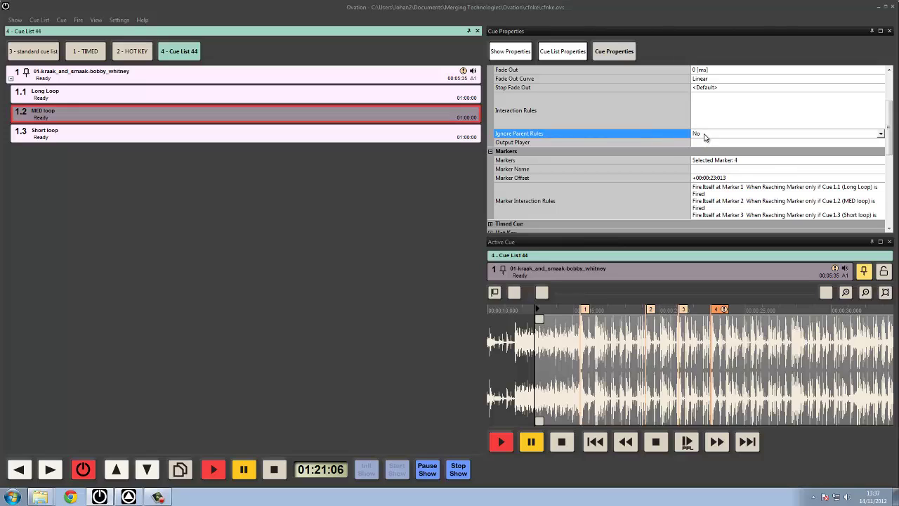
# Step: In the 2 - HOT KEY list, set cue 4's Ignore Parent Rules to Yes
pyautogui.click(130, 55)
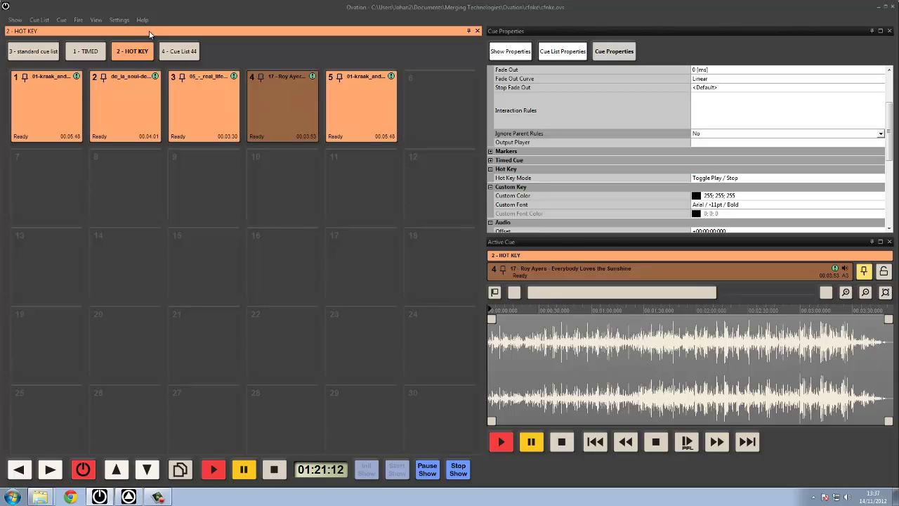
pyautogui.click(704, 134)
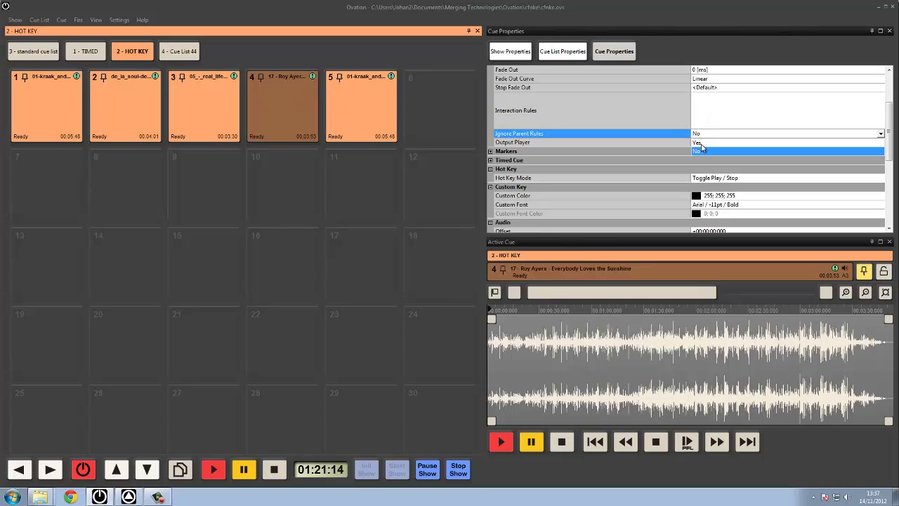
pyautogui.click(704, 149)
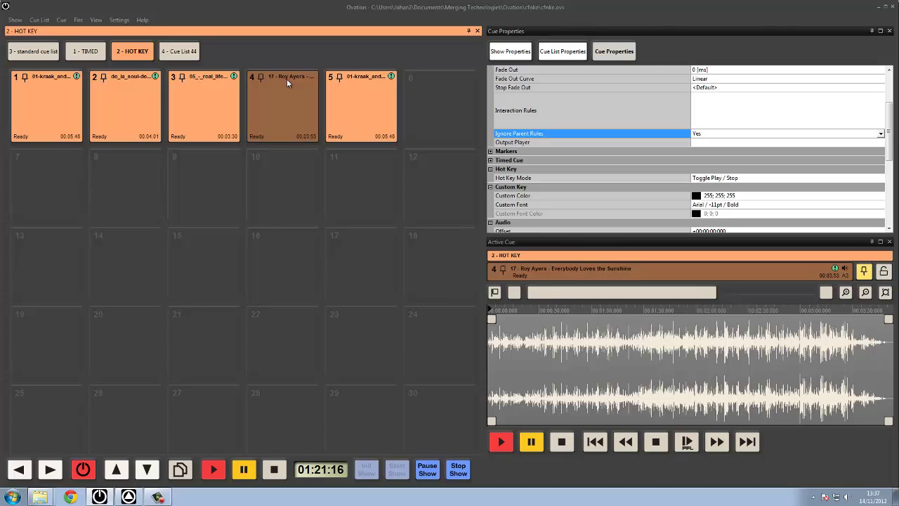